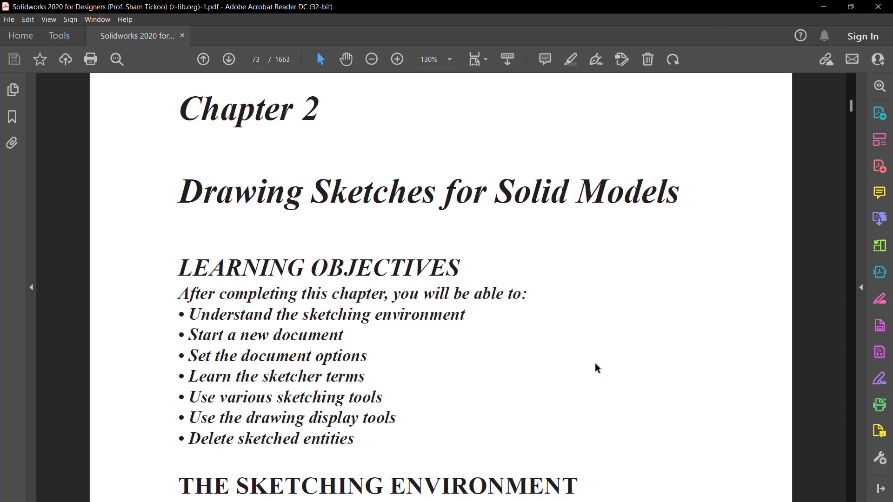
# Switch from the PDF reader to SOLIDWORKS and start a sketch on the Front Plane.
pyautogui.click(827, 7)
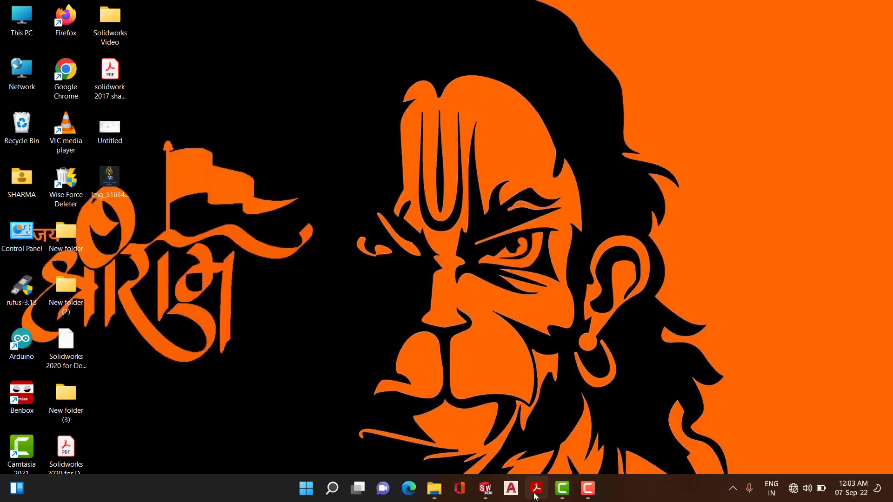
pyautogui.click(485, 488)
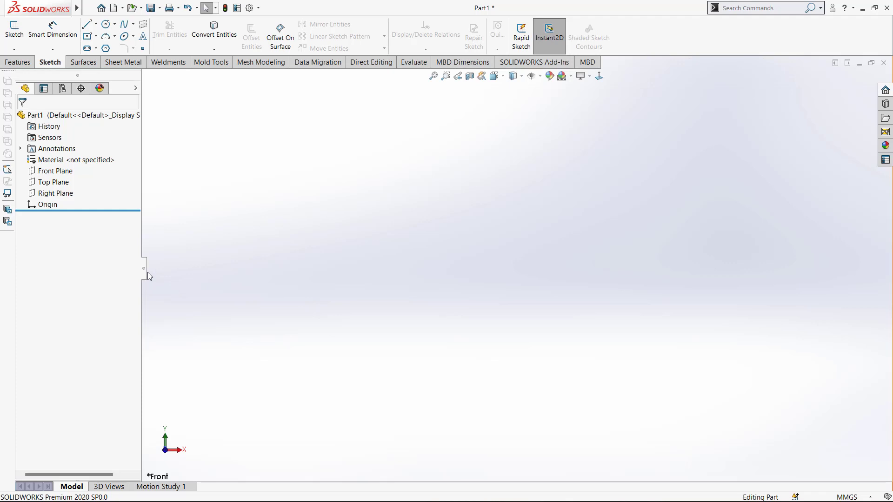
pyautogui.click(14, 32)
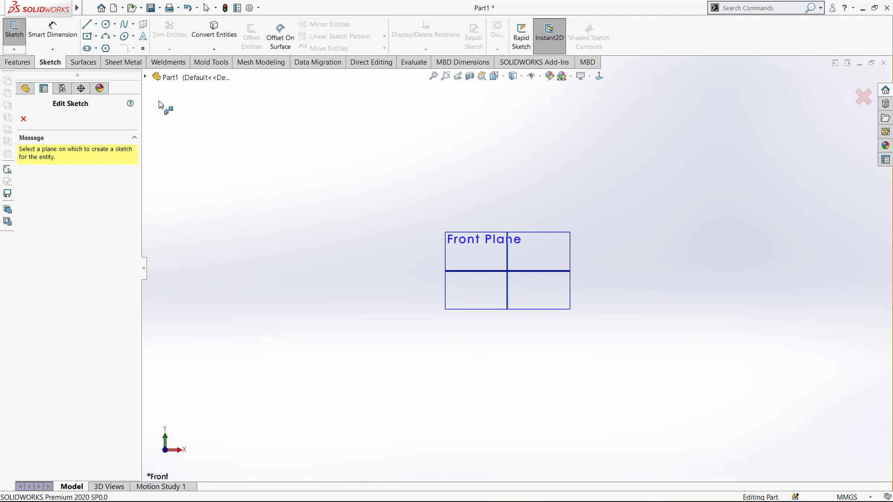
pyautogui.click(145, 77)
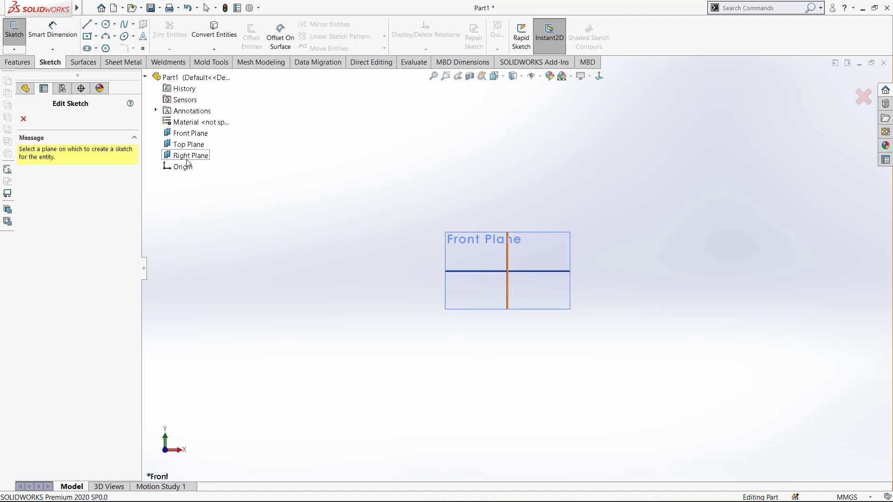
pyautogui.click(188, 135)
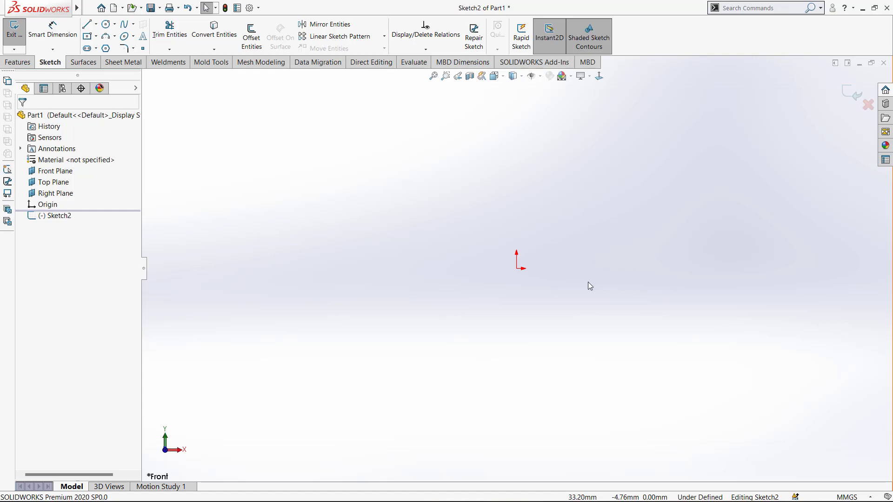
# Sketch a closed four-sided profile from the origin with a slanted right side, about 65 mm along the top and 31 mm high at left.
pyautogui.click(89, 27)
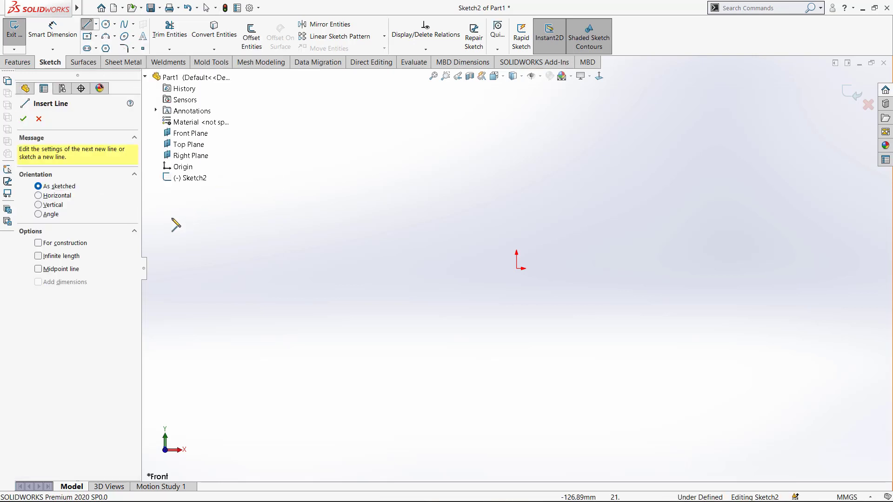
pyautogui.click(96, 24)
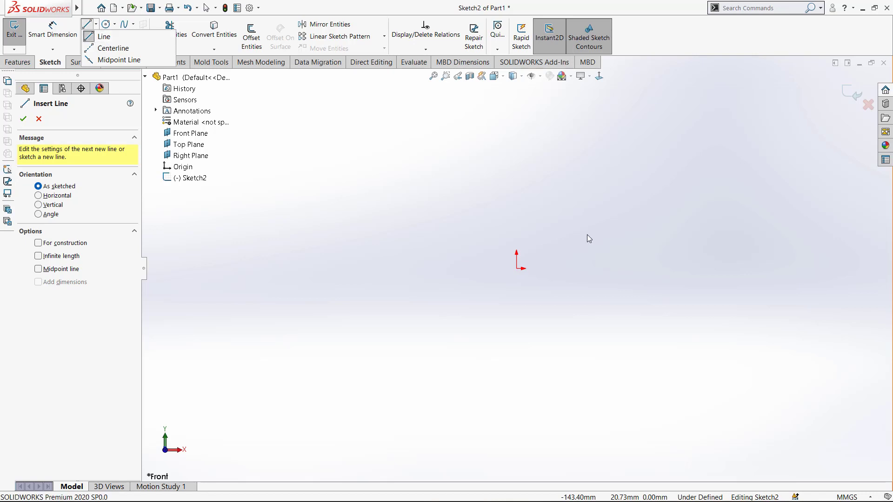
pyautogui.click(517, 269)
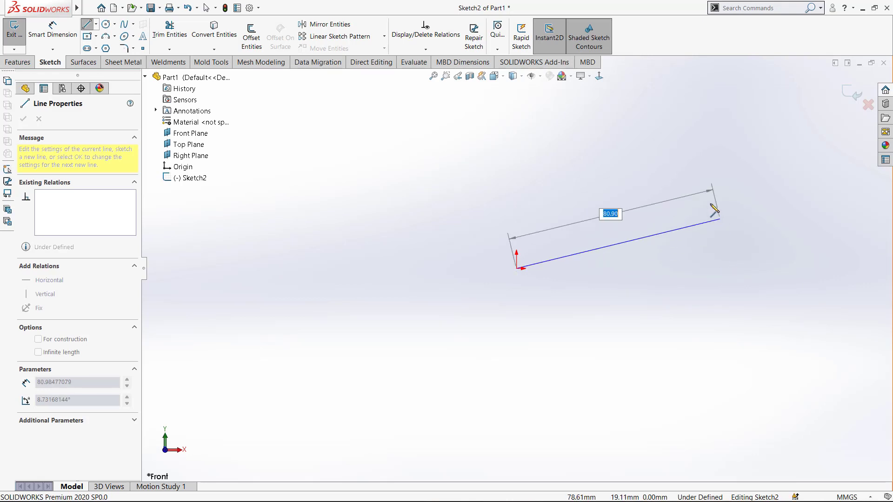
pyautogui.click(719, 268)
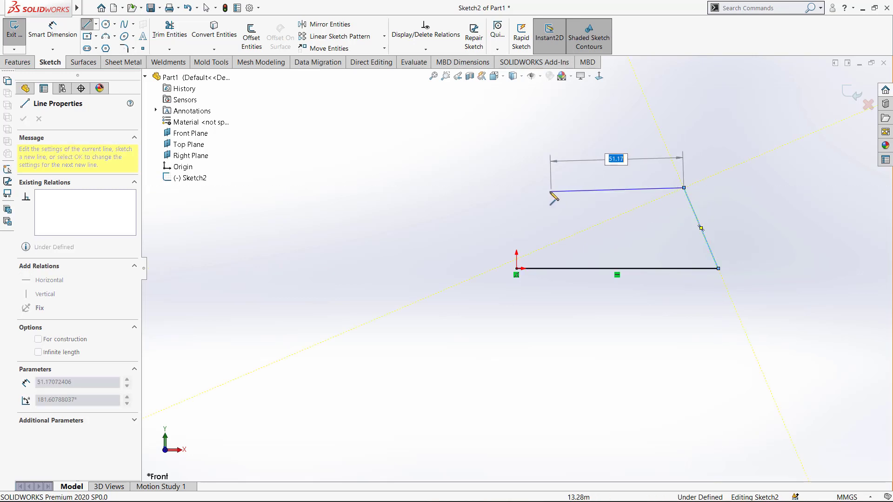
pyautogui.click(516, 189)
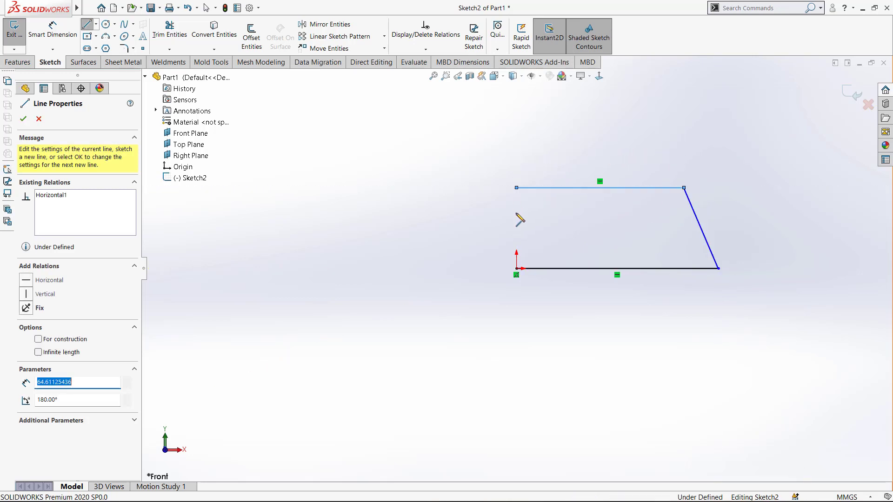
pyautogui.click(517, 268)
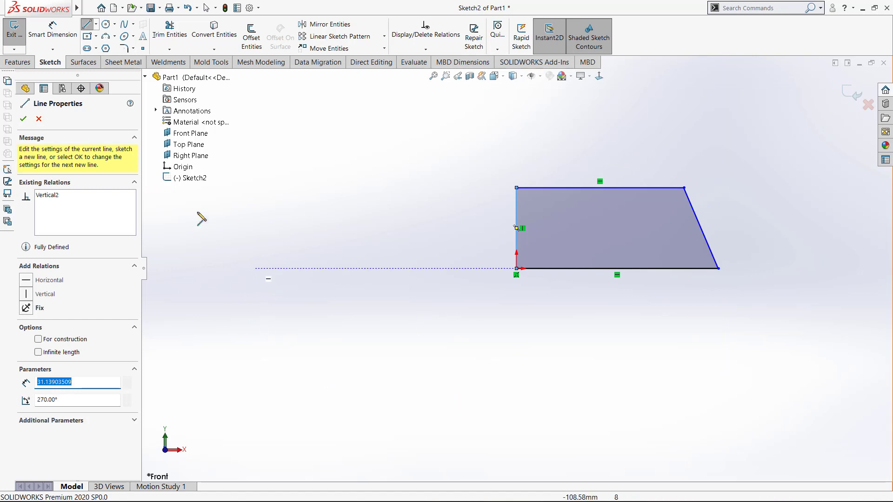
pyautogui.press('Escape')
# Sketch three separate lines below the profile with horizontal orientation, about 42 mm, 21 mm and 20 mm long.
pyautogui.press('l')
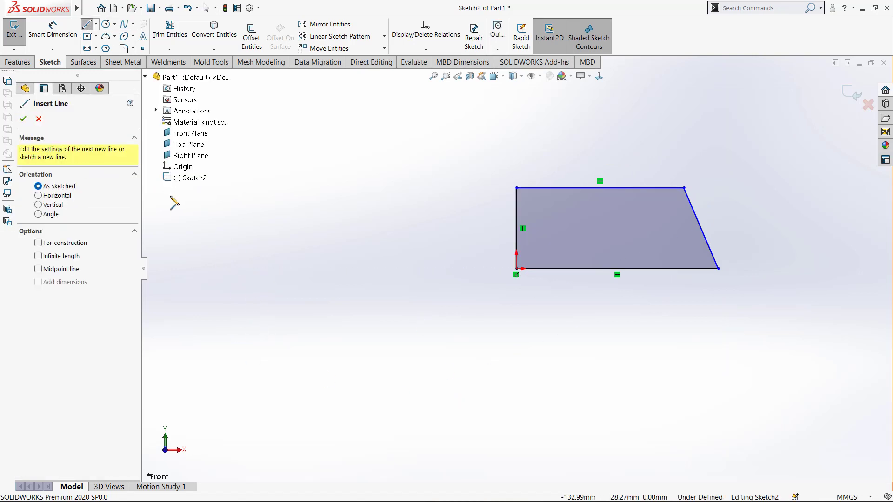
pyautogui.click(38, 197)
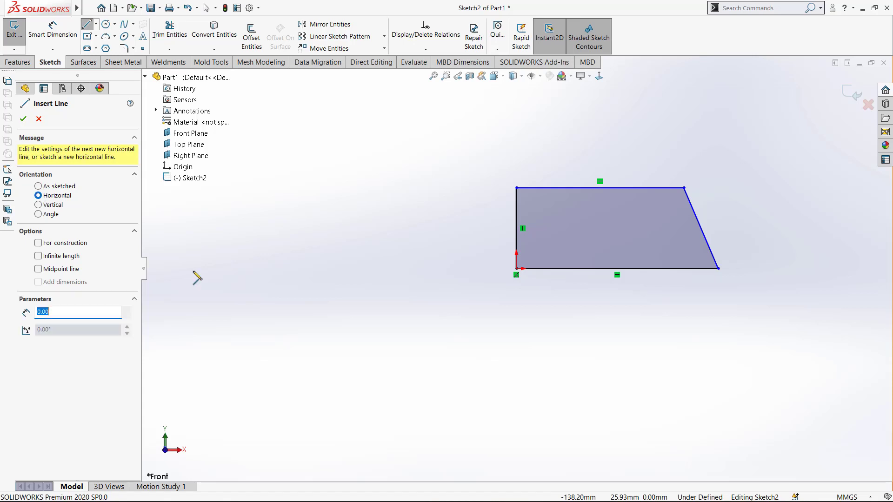
pyautogui.click(412, 343)
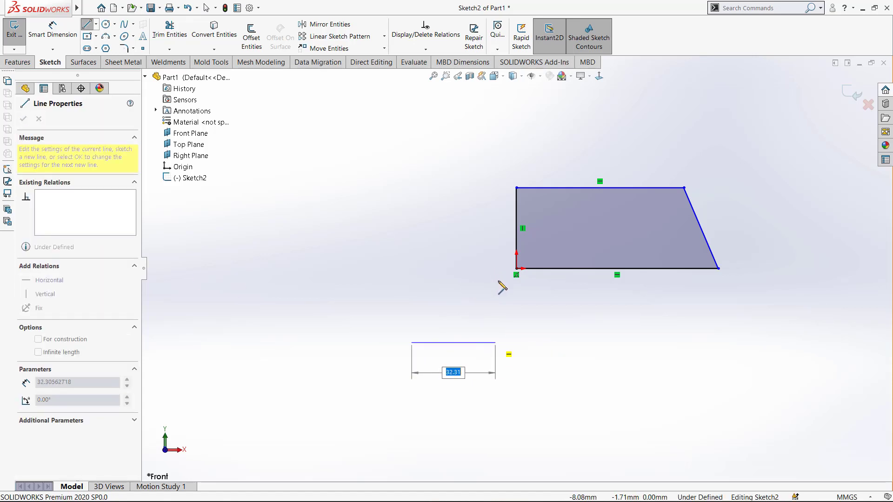
pyautogui.click(520, 298)
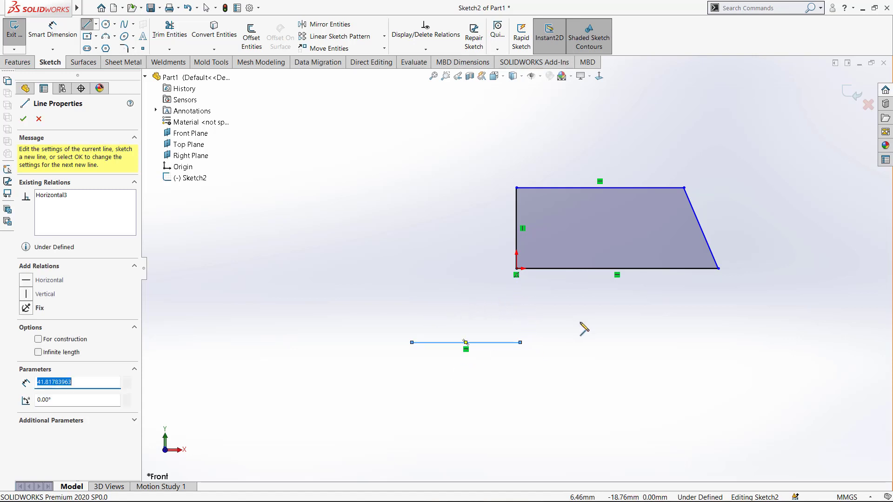
pyautogui.click(556, 348)
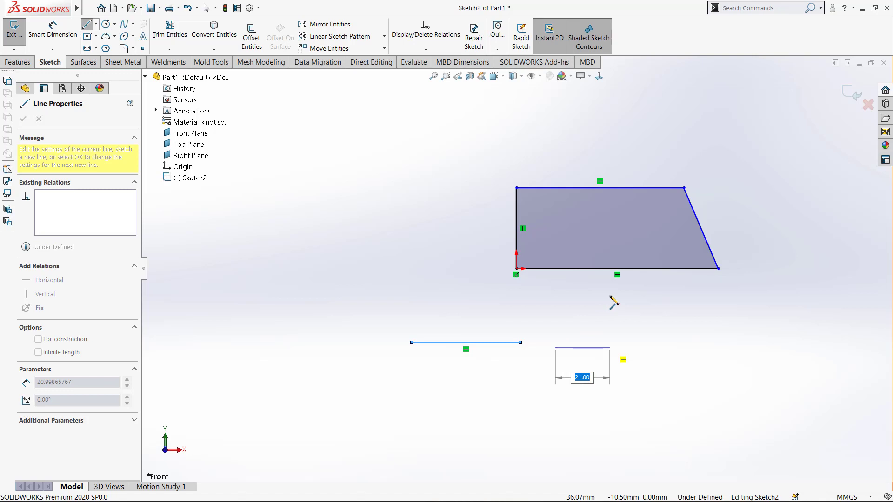
pyautogui.click(613, 312)
pyautogui.click(607, 308)
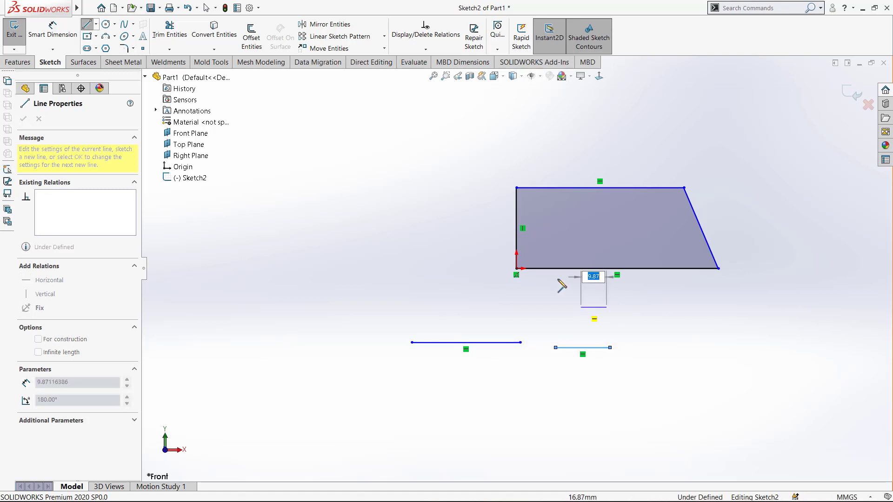
pyautogui.click(556, 285)
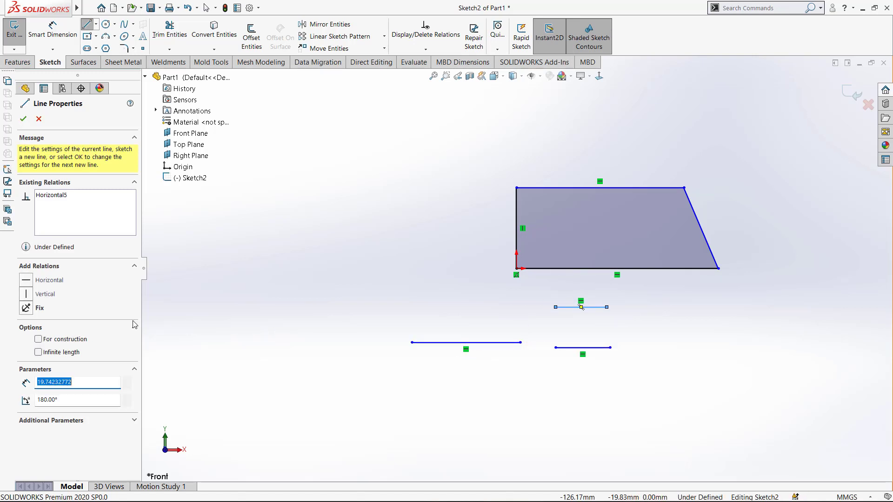
pyautogui.press('Escape')
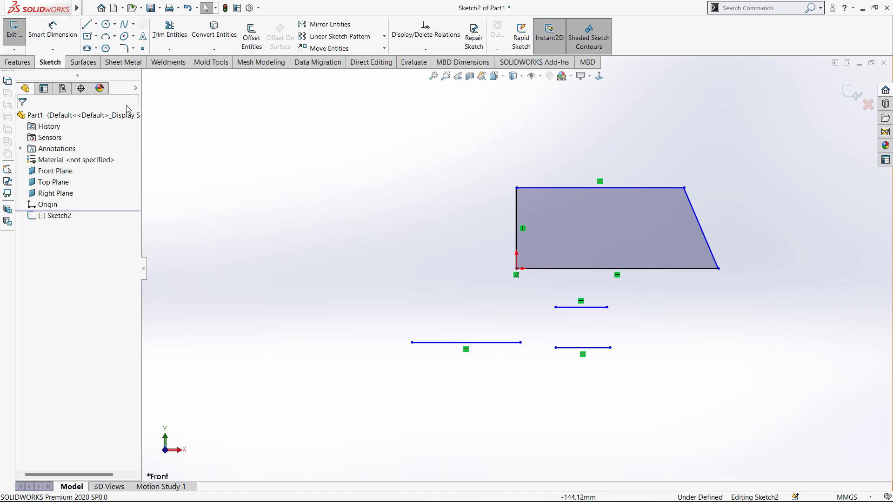
# Sketch a separate line about 37 mm long with vertical orientation, well to the left of the profile.
pyautogui.click(87, 24)
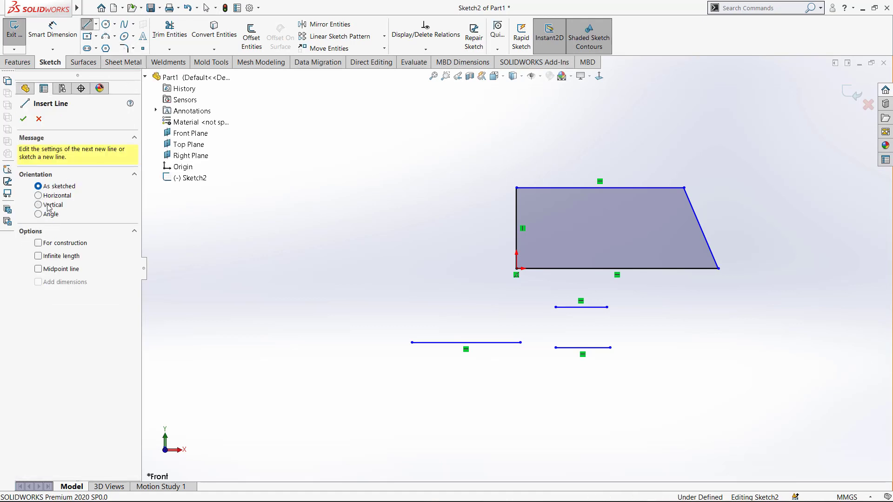
pyautogui.click(49, 206)
pyautogui.click(405, 281)
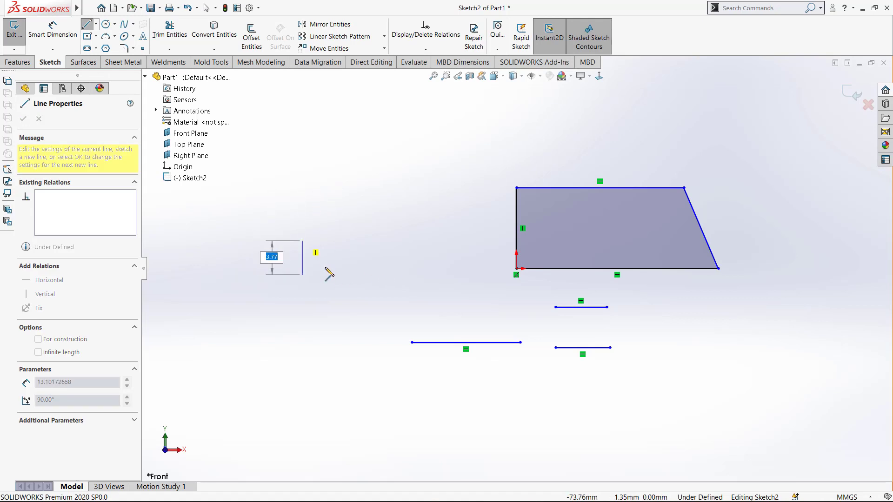
pyautogui.click(315, 179)
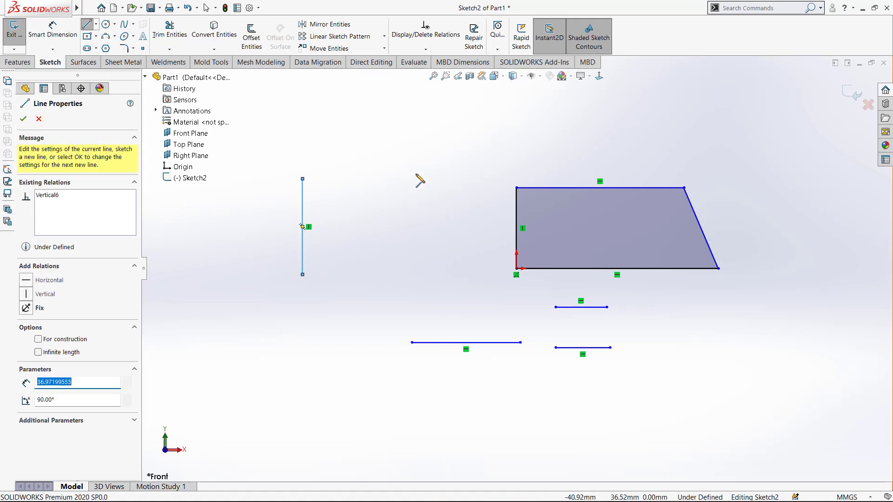
pyautogui.press('Escape')
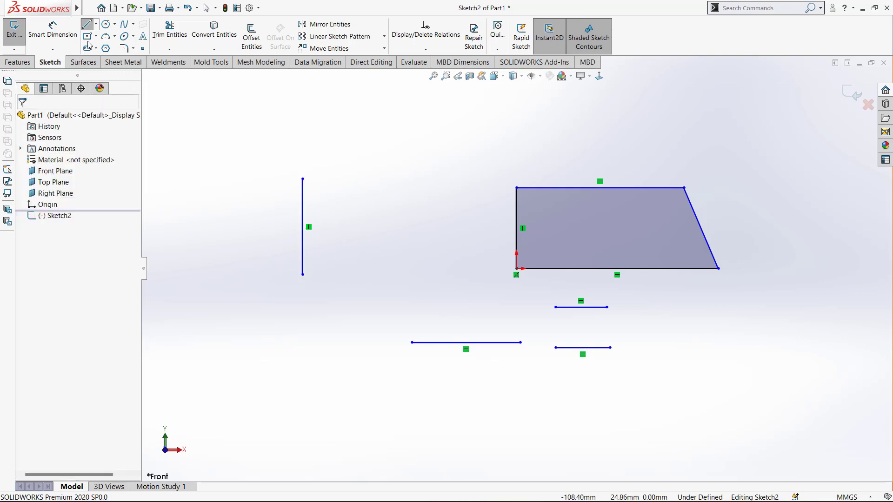
# Sketch a line with angle orientation between the vertical line and the profile, 50 mm long at 30°.
pyautogui.click(86, 24)
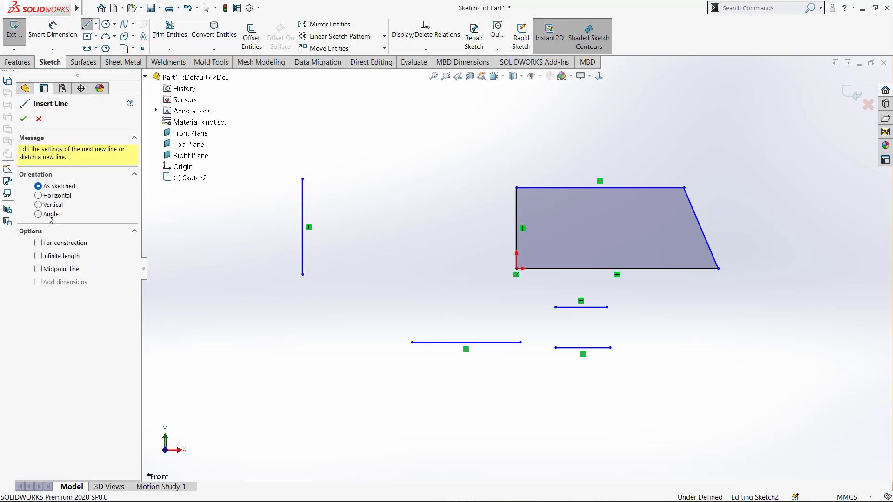
pyautogui.click(39, 214)
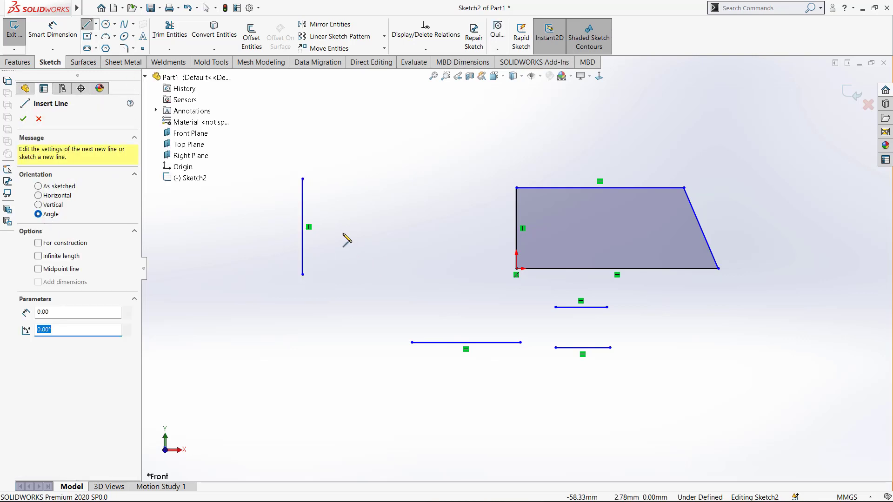
pyautogui.click(370, 167)
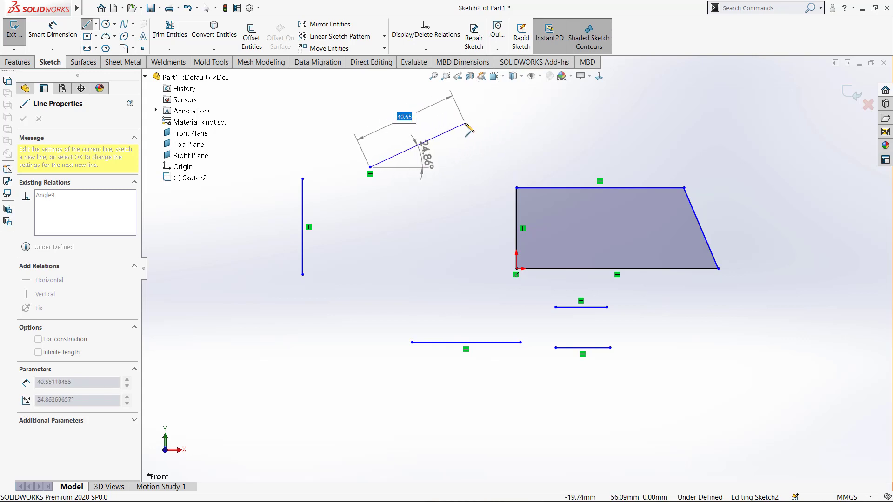
pyautogui.write('50')
pyautogui.press('Return')
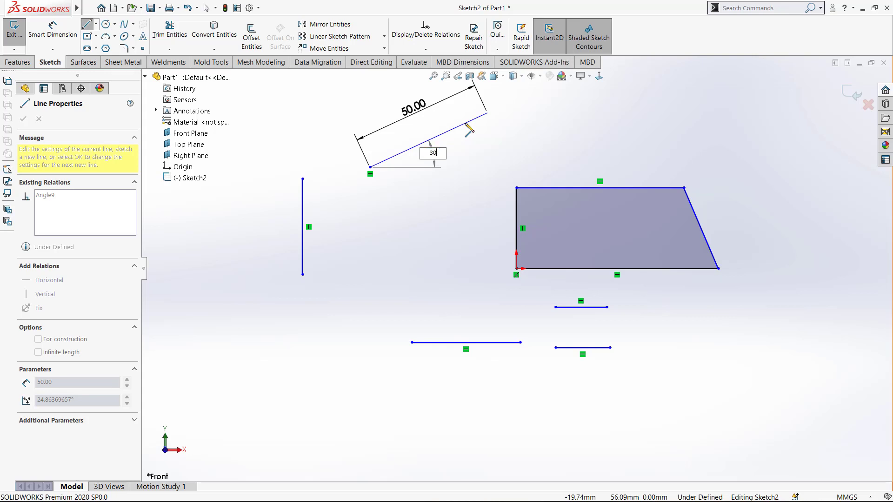
pyautogui.press('Return')
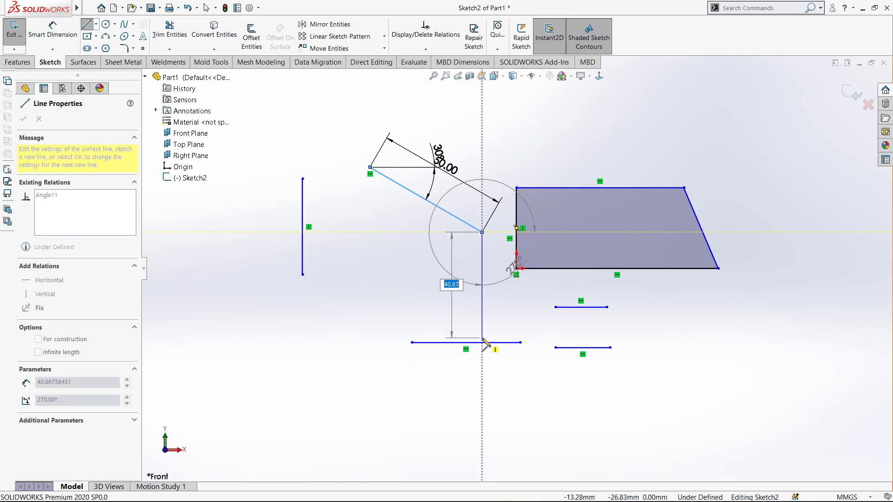
pyautogui.press('Escape')
# Reposition the angled line's 30° dimension so its text sits inside the angle.
pyautogui.scroll(-1, 453, 168)
pyautogui.scroll(-5, 456, 177)
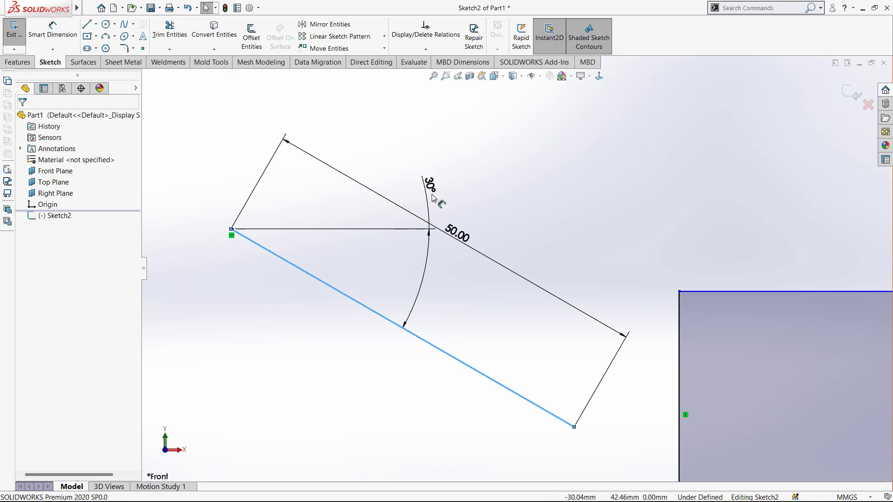
pyautogui.click(403, 276)
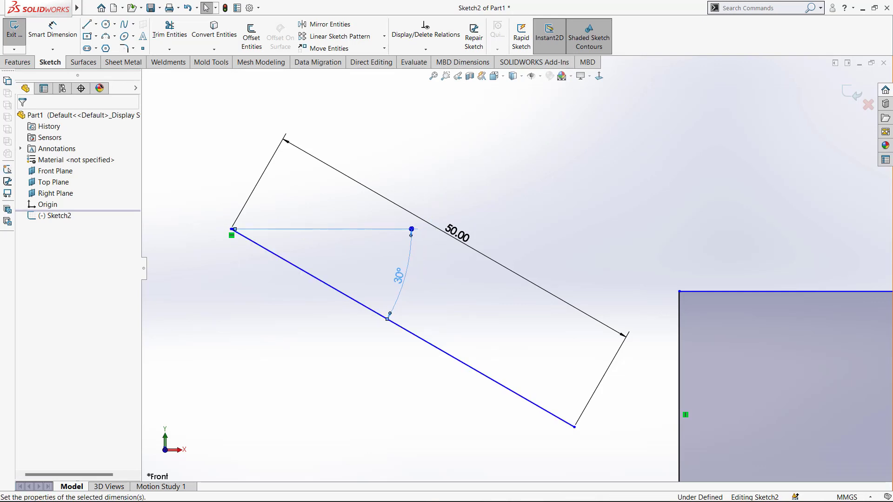
pyautogui.scroll(10, 535, 270)
pyautogui.scroll(-8, 535, 261)
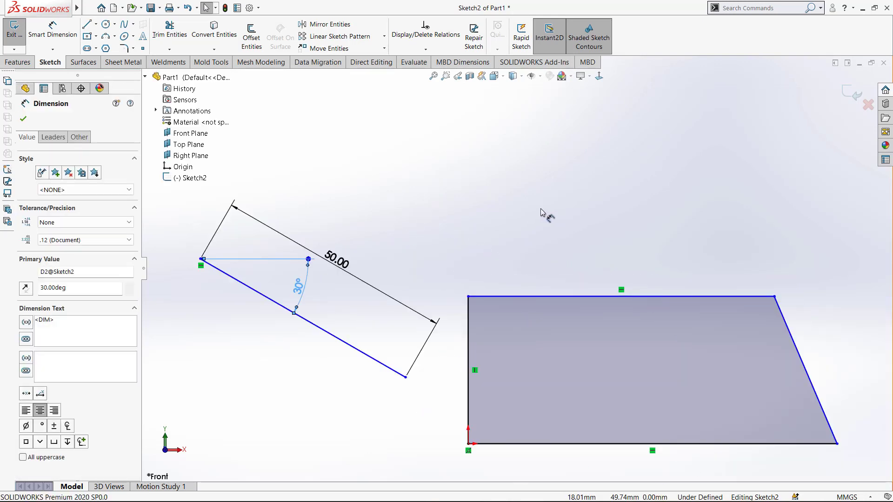
pyautogui.press('l')
pyautogui.scroll(1, 497, 224)
pyautogui.scroll(4, 505, 221)
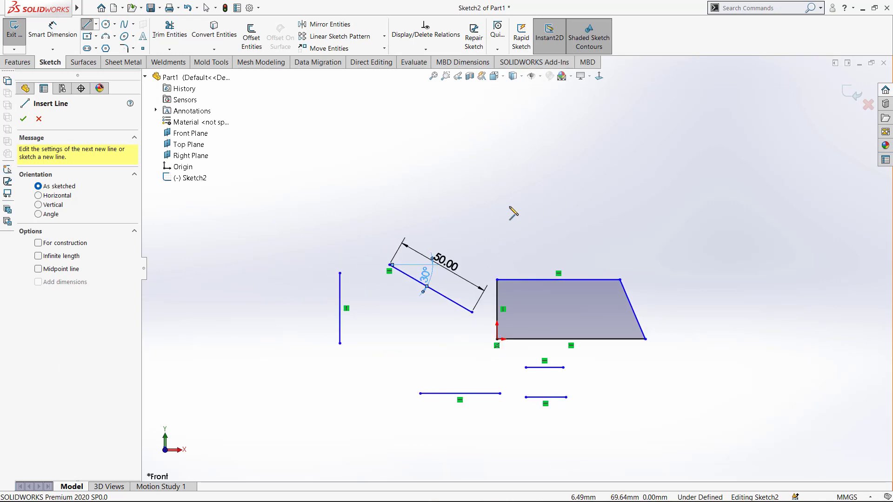
pyautogui.press('Escape')
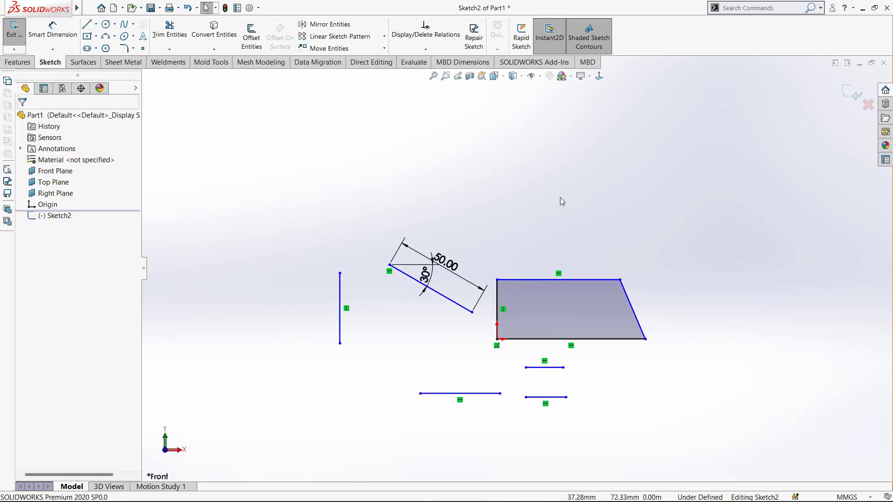
# Sketch a circle with a radius of about 20.8 mm above the four-sided profile.
pyautogui.moveTo(569, 191); pyautogui.dragTo(621, 199, button='right')
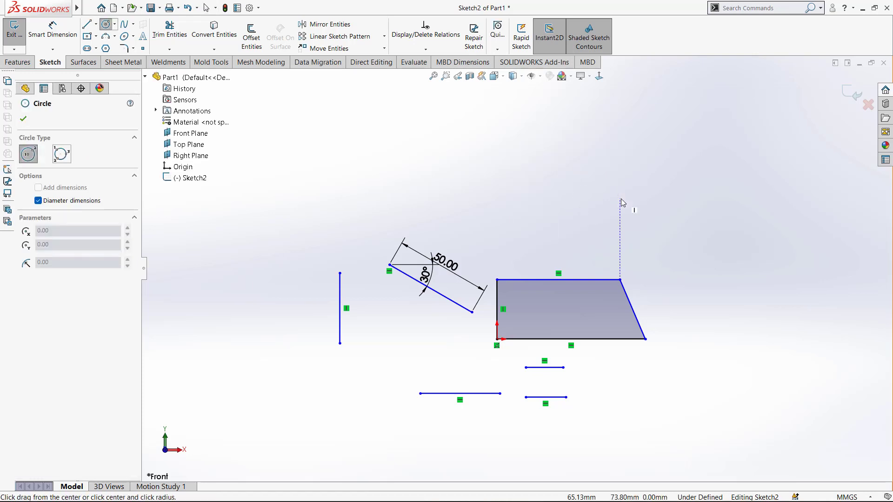
pyautogui.moveTo(536, 183)
pyautogui.mouseDown()
pyautogui.moveTo(584, 195)
pyautogui.moveTo(575, 183)
pyautogui.mouseUp()
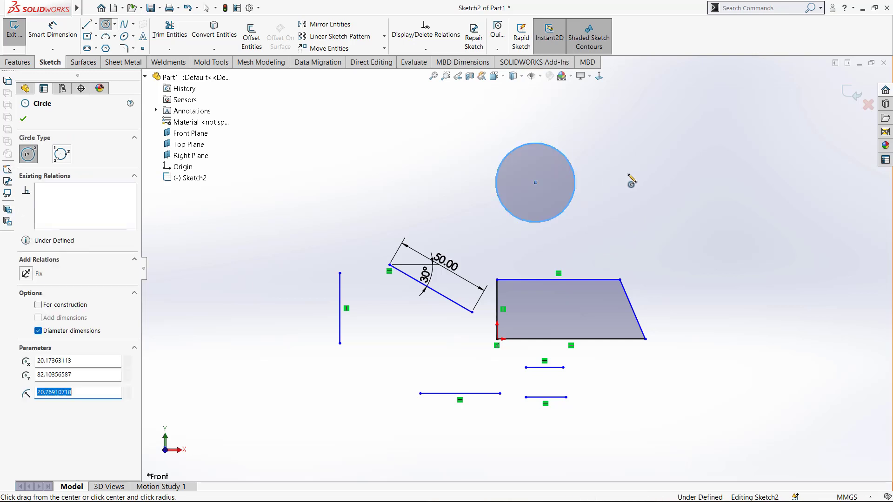
# Sketch a line with angle orientation above the vertical line, 50 mm long and rising at 30°.
pyautogui.moveTo(678, 177)
pyautogui.mouseDown(button='right')
pyautogui.moveTo(623, 184)
pyautogui.moveTo(629, 205)
pyautogui.moveTo(641, 191)
pyautogui.mouseUp(button='right')
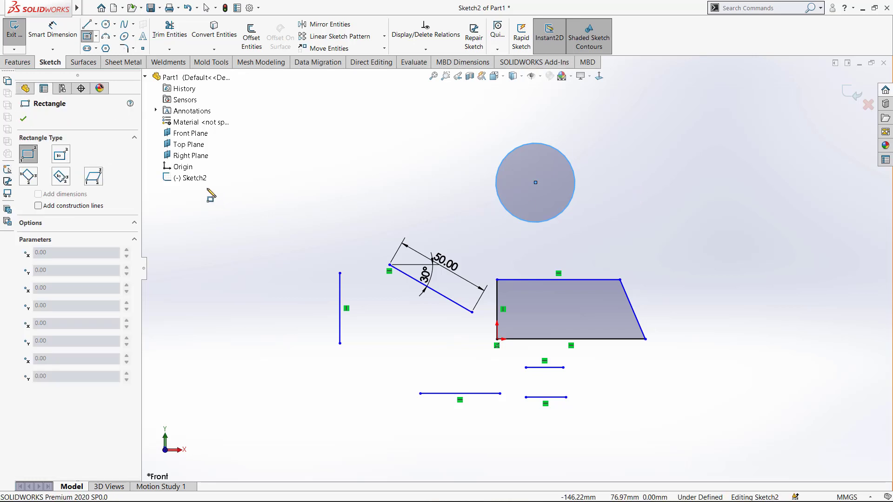
pyautogui.click(87, 24)
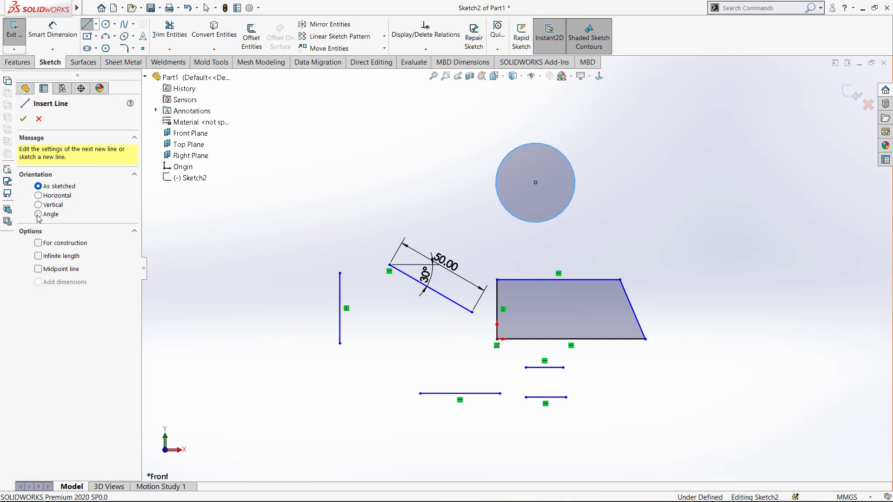
pyautogui.click(38, 214)
pyautogui.click(310, 170)
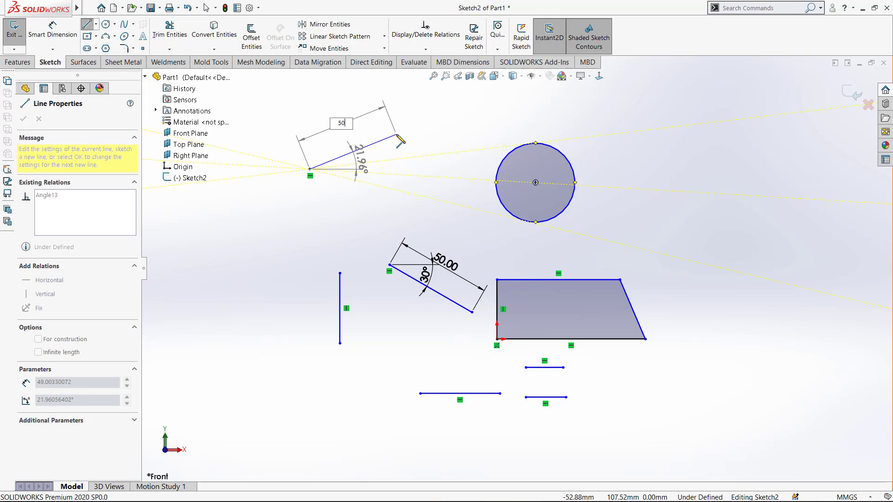
pyautogui.write('50')
pyautogui.press('Tab')
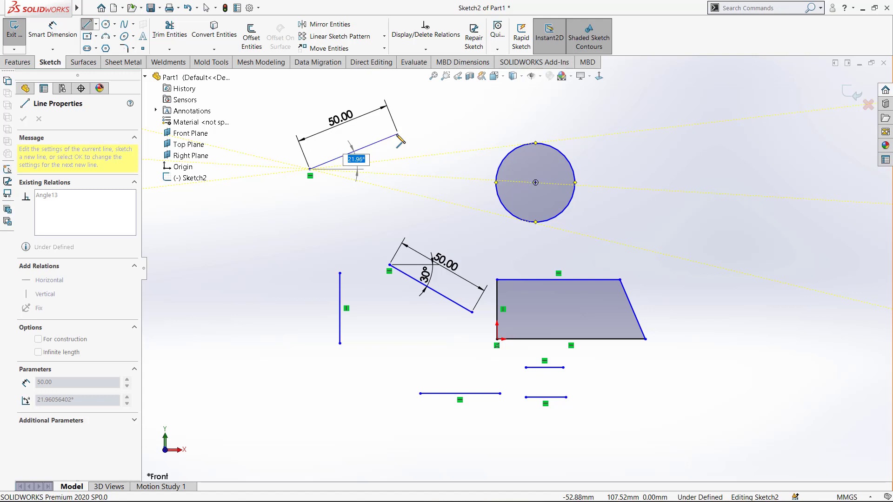
pyautogui.press('Return')
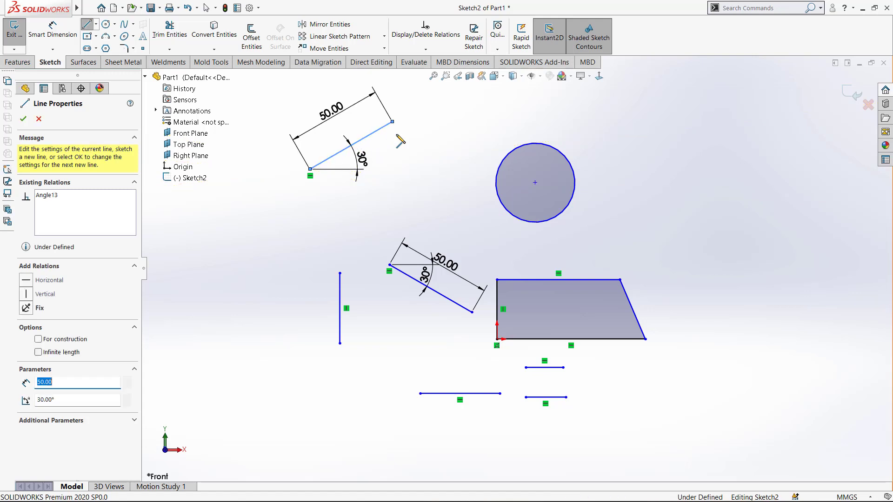
pyautogui.scroll(-1, 341, 166)
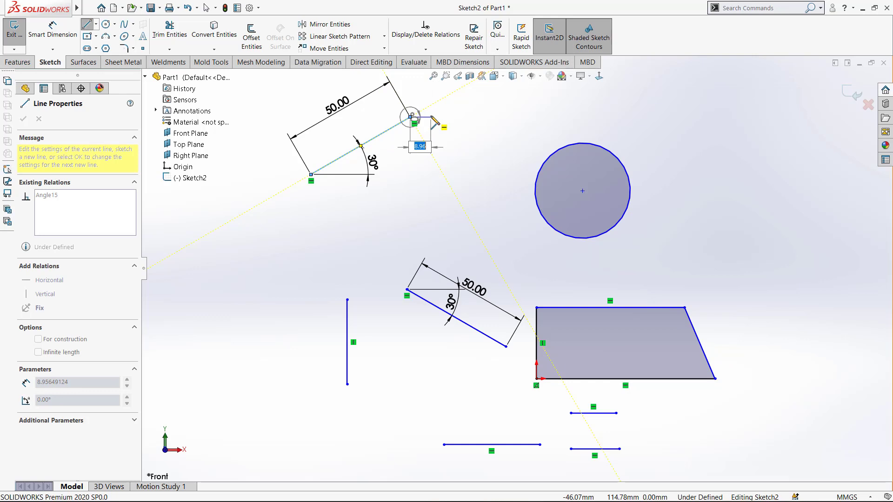
pyautogui.press('Escape')
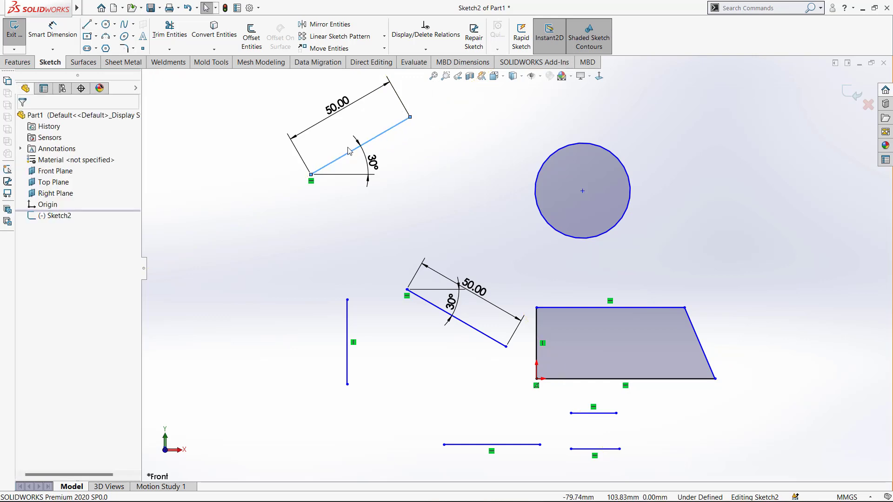
pyautogui.scroll(-3, 334, 112)
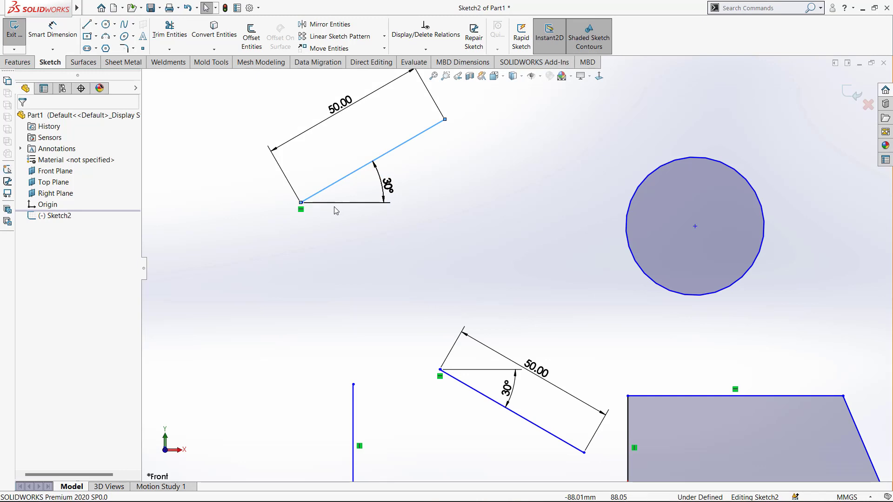
pyautogui.press('z')
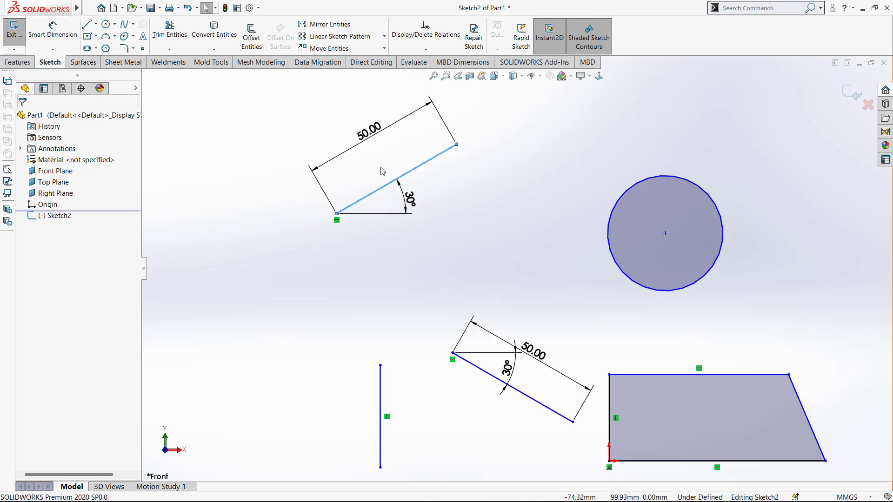
pyautogui.scroll(4, 512, 251)
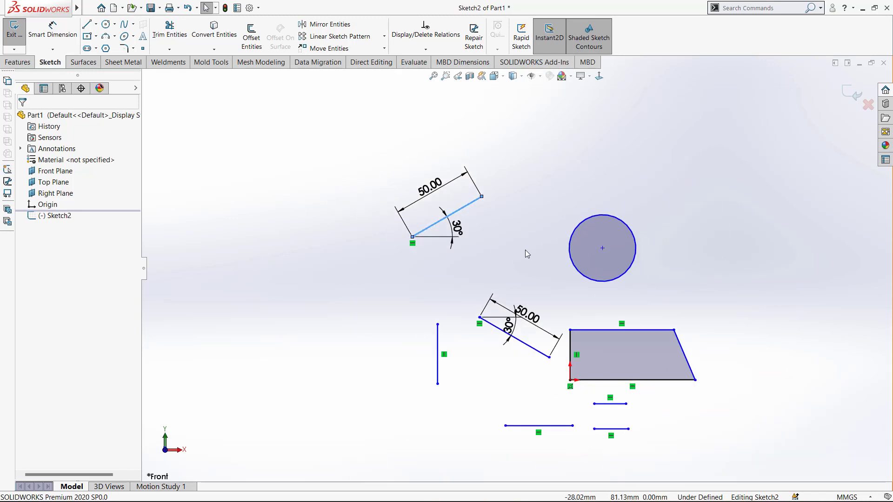
pyautogui.scroll(-1, 526, 251)
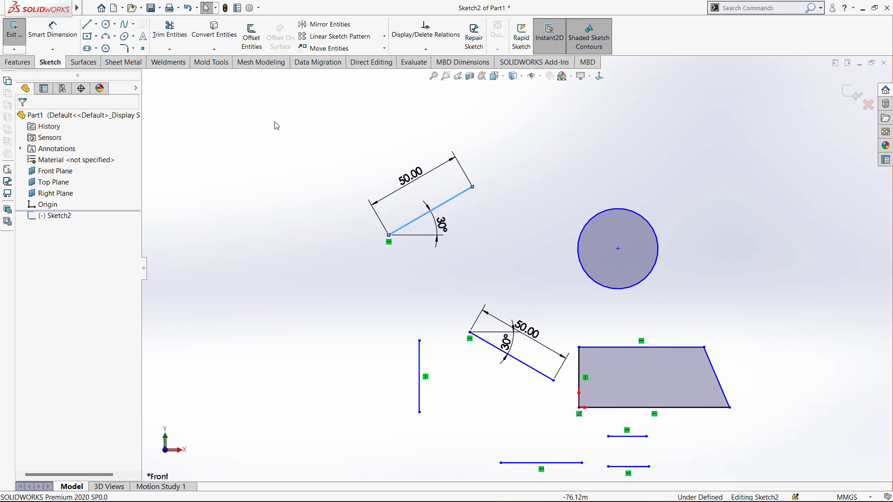
# Sketch a closed four-sided outline of construction lines above the circle, with a horizontal upper side about 78 mm long and one slanted side.
pyautogui.click(96, 27)
pyautogui.click(100, 34)
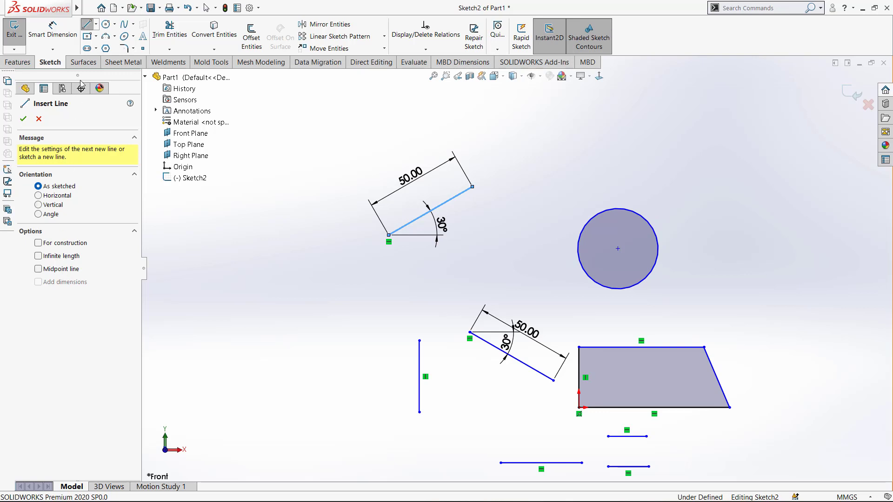
pyautogui.click(96, 24)
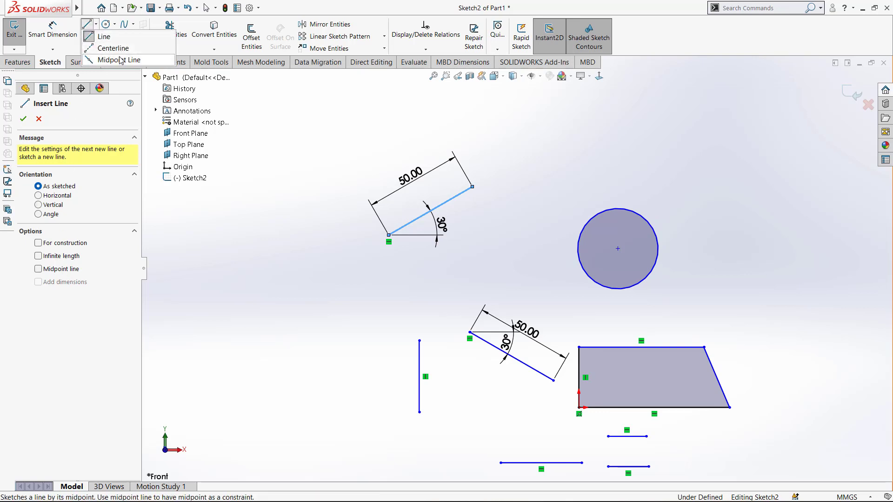
pyautogui.click(38, 243)
pyautogui.scroll(3, 516, 270)
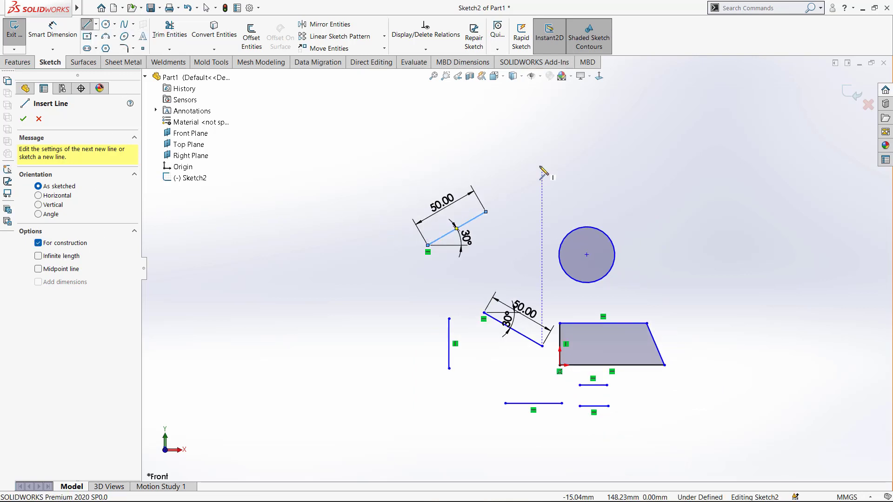
pyautogui.scroll(-3, 542, 168)
pyautogui.click(467, 152)
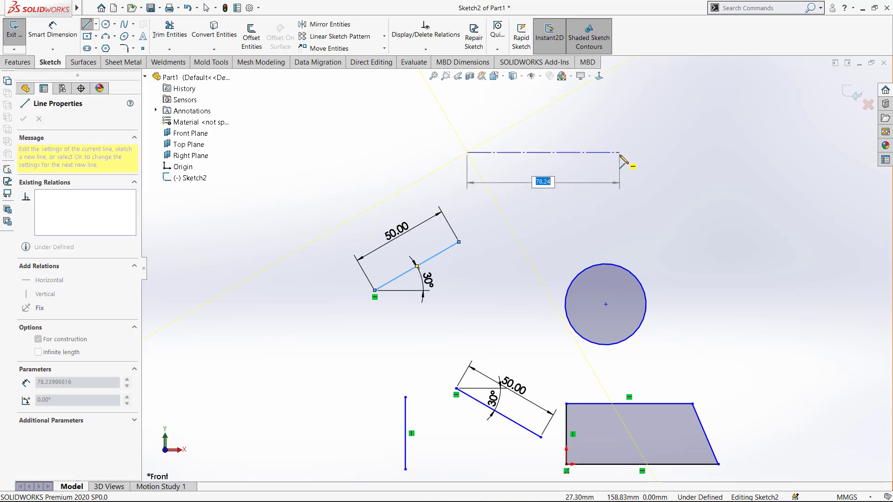
pyautogui.click(620, 153)
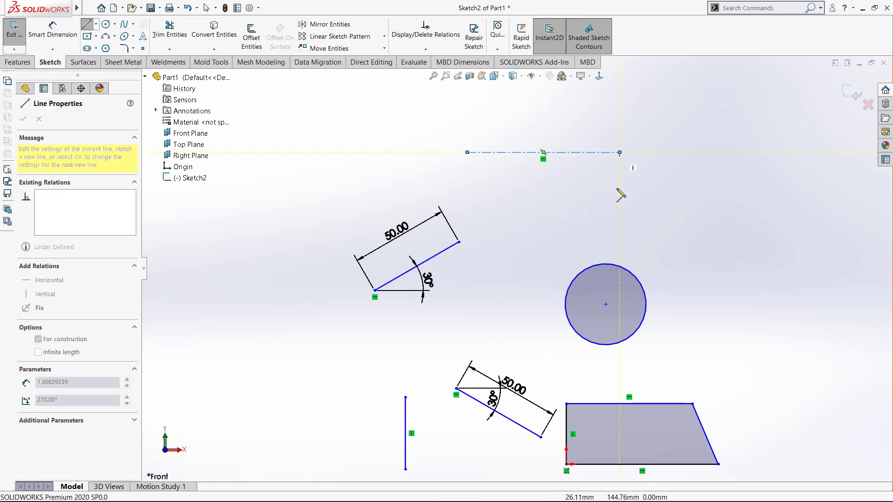
pyautogui.click(620, 221)
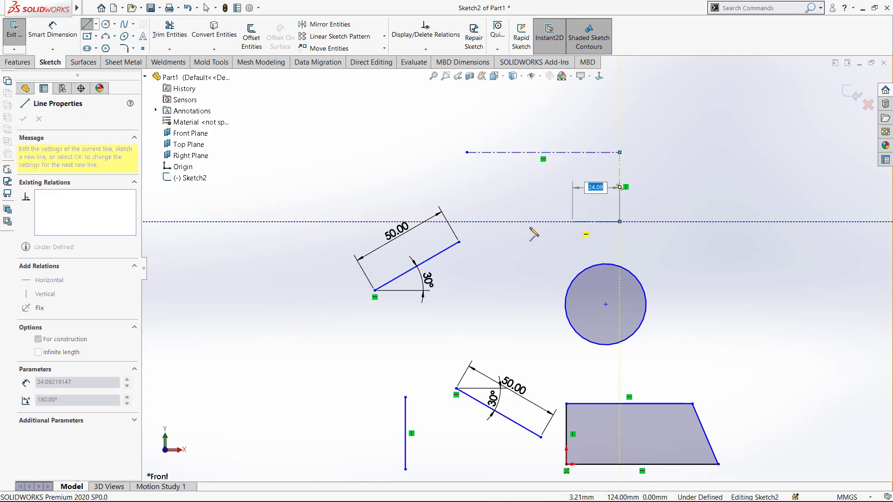
pyautogui.click(484, 221)
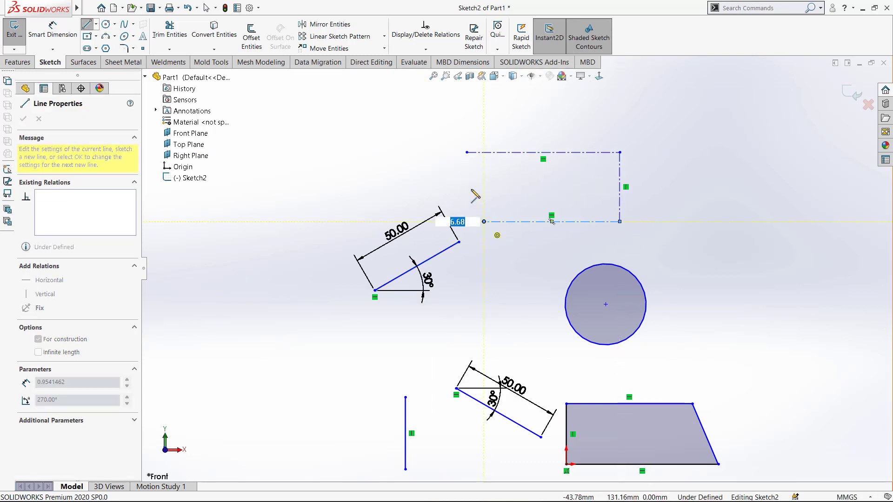
pyautogui.click(467, 152)
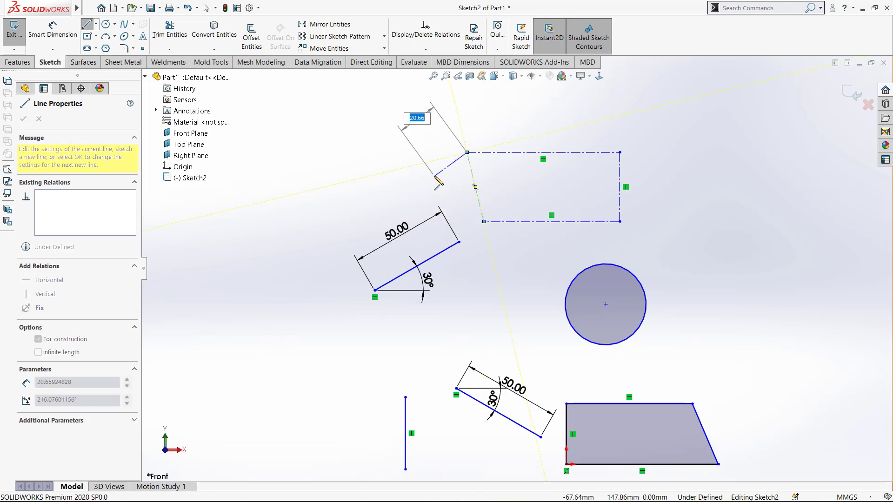
pyautogui.press('Escape')
pyautogui.press('Escape')
# Sketch a horizontal line of infinite length above the construction outline.
pyautogui.scroll(3, 565, 170)
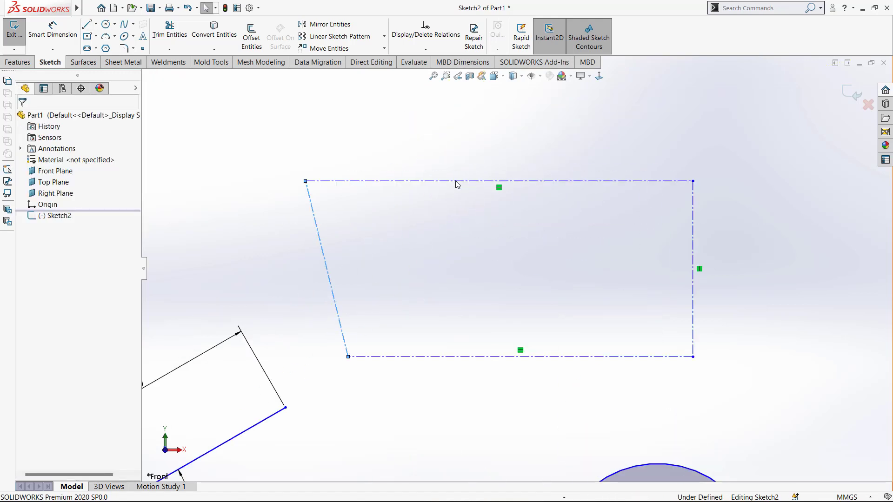
pyautogui.scroll(-5, 476, 232)
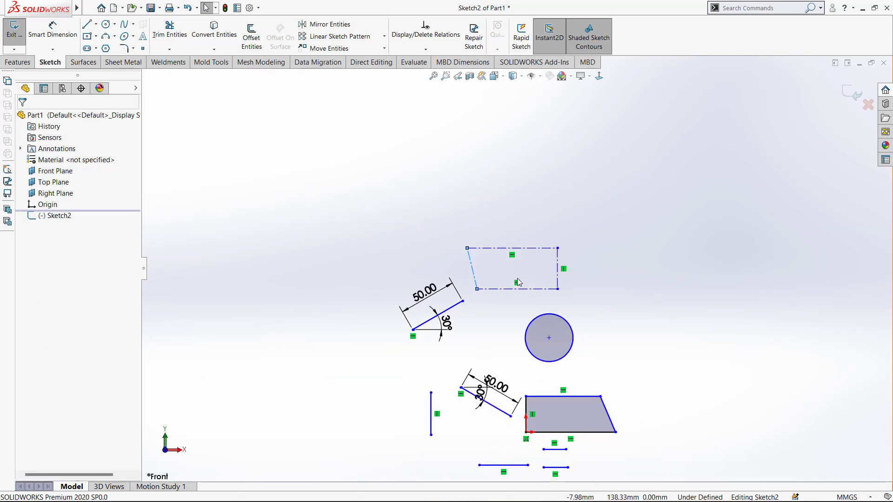
pyautogui.scroll(2, 515, 277)
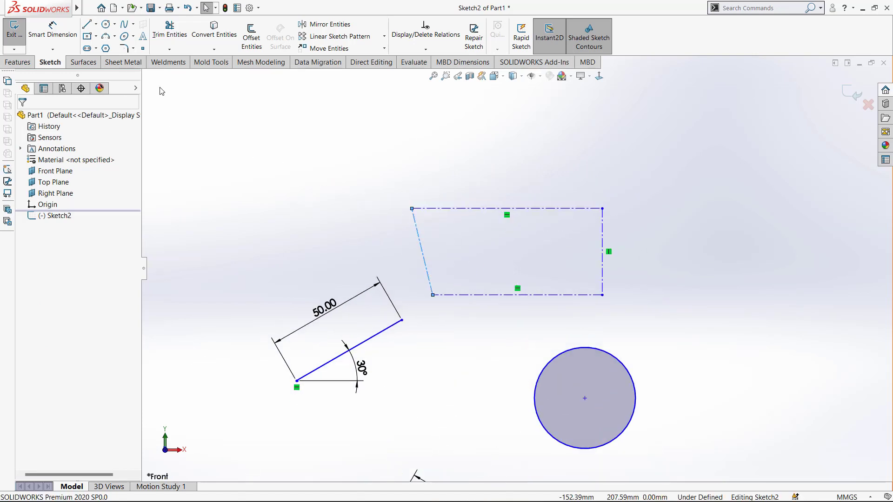
pyautogui.click(87, 24)
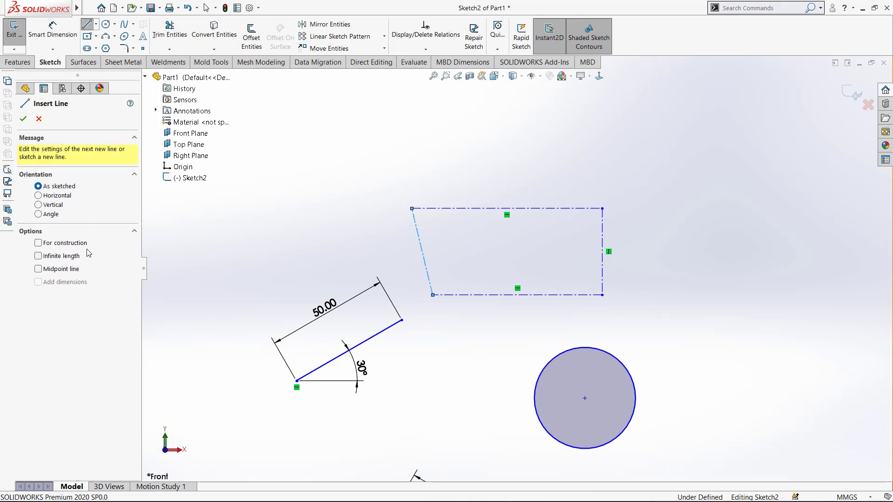
pyautogui.click(38, 256)
pyautogui.scroll(-2, 368, 232)
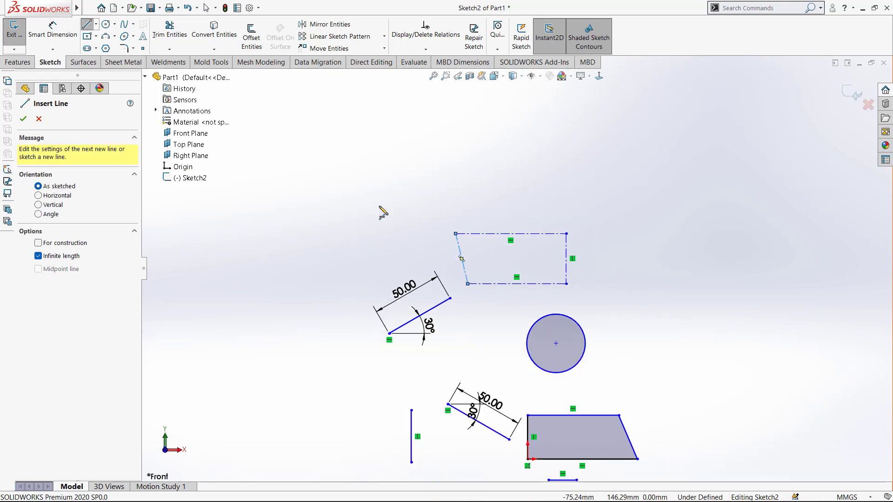
pyautogui.click(417, 188)
pyautogui.click(523, 188)
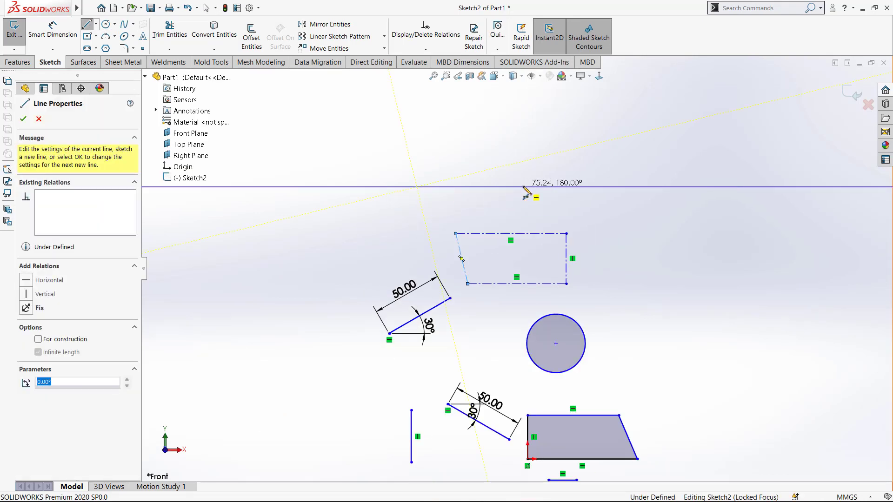
# Examine how far the infinite horizontal line extends beyond the rest of the sketch.
pyautogui.scroll(10, 428, 315)
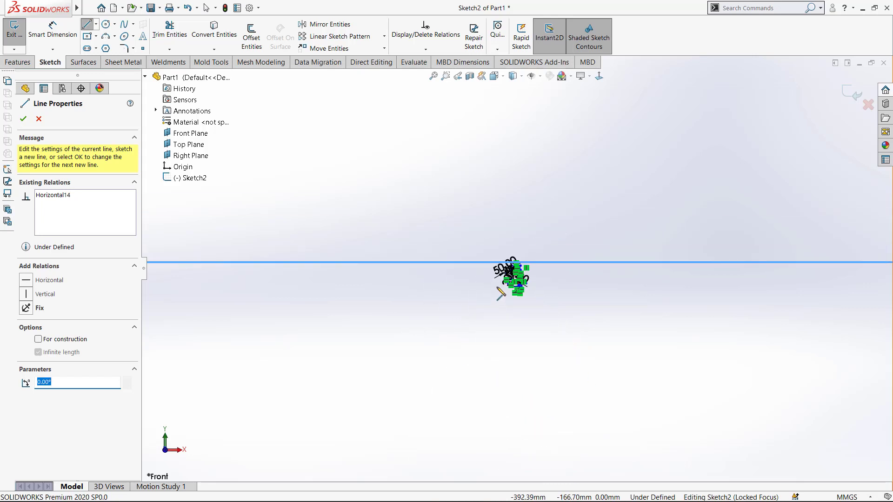
pyautogui.scroll(8, 504, 291)
pyautogui.scroll(-8, 501, 280)
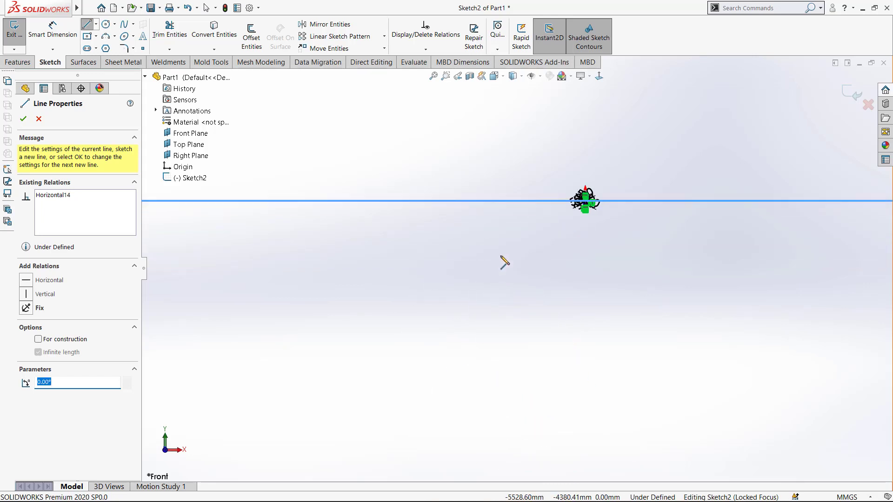
pyautogui.scroll(-5, 592, 190)
pyautogui.scroll(3, 766, 175)
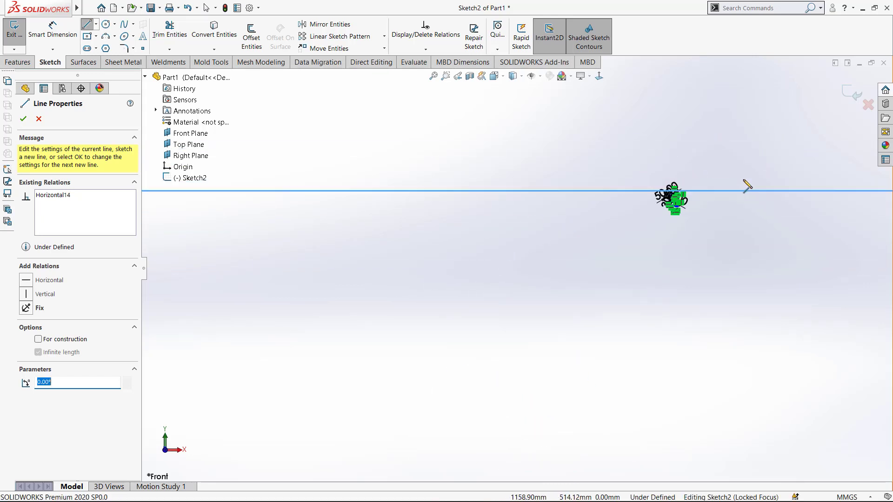
pyautogui.scroll(-5, 746, 182)
pyautogui.scroll(-8, 540, 250)
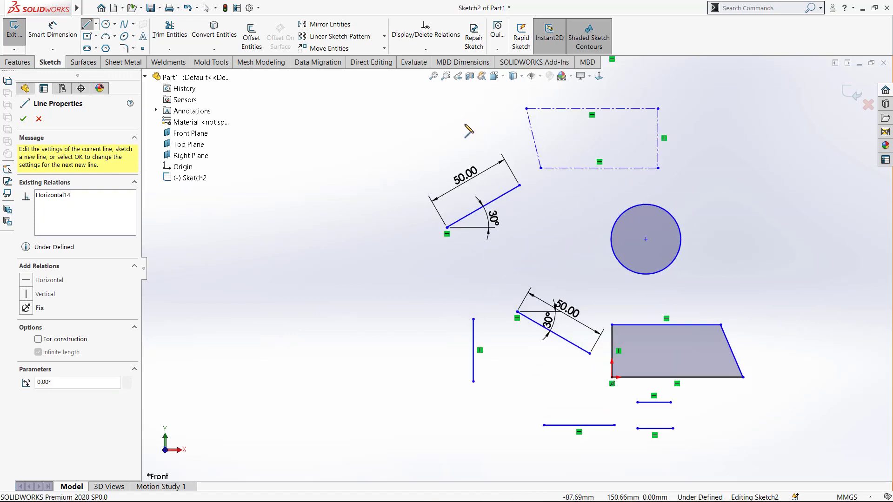
# Sketch a second infinite-length line sloping upward at about 15.5° across the construction outline.
pyautogui.click(325, 171)
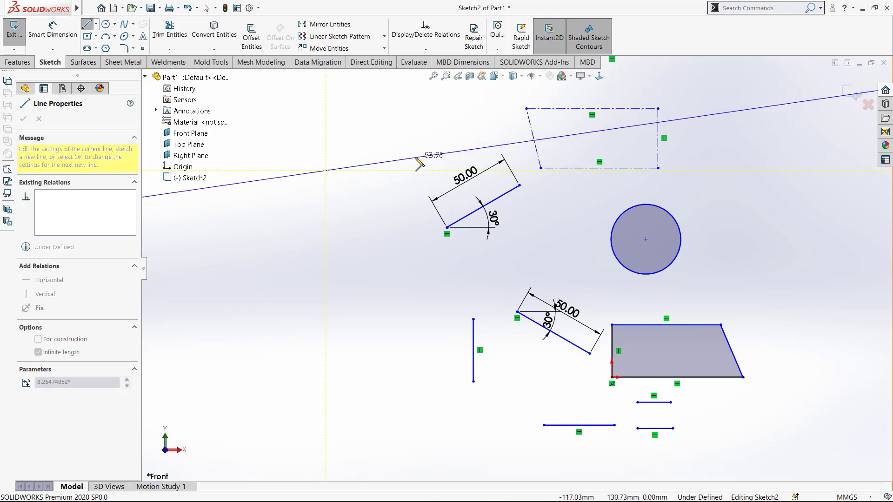
pyautogui.click(425, 143)
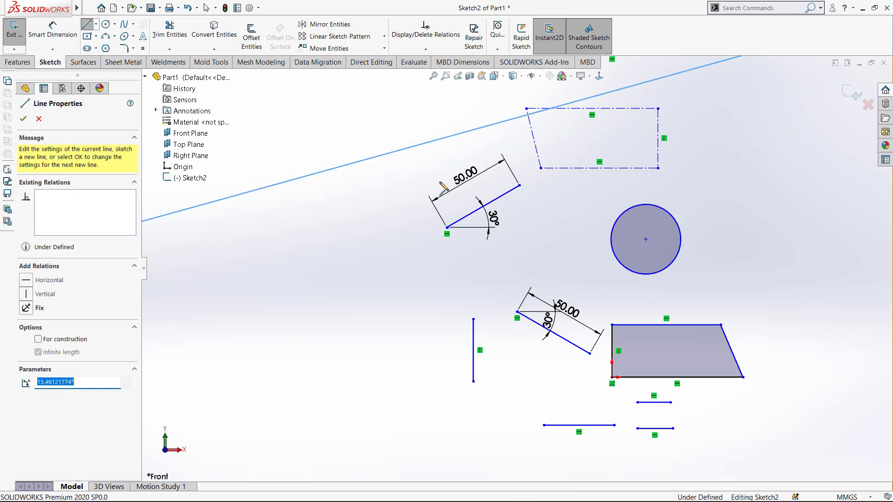
pyautogui.rightClick(391, 186)
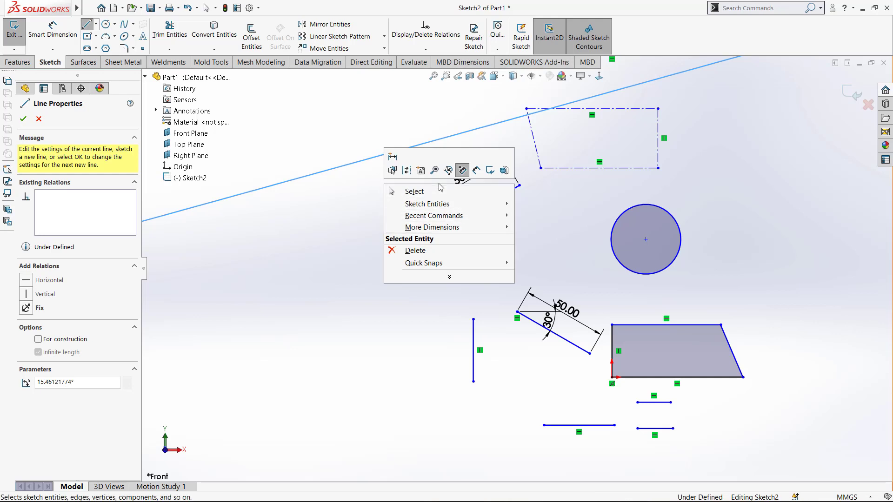
pyautogui.click(336, 234)
# Delete all the practice lines, the circle and the dimensions from the sketch together.
pyautogui.scroll(5, 336, 234)
pyautogui.scroll(5, 502, 238)
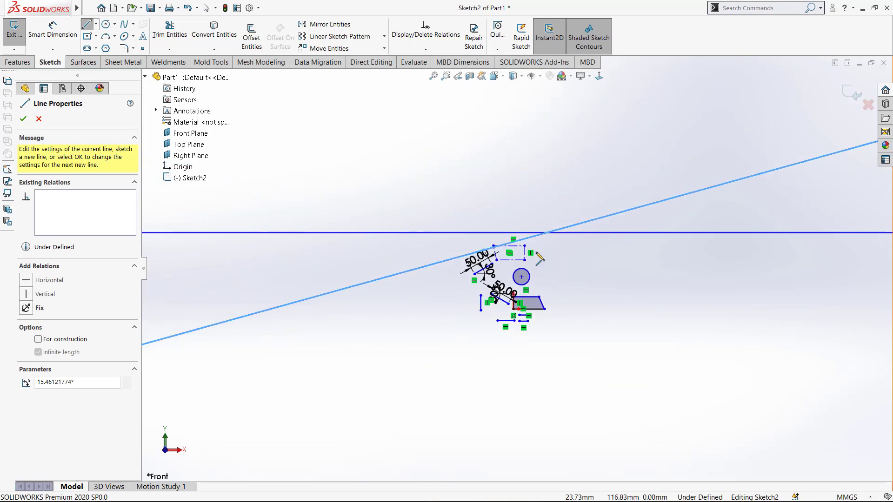
pyautogui.press('Escape')
pyautogui.moveTo(622, 170)
pyautogui.mouseDown()
pyautogui.moveTo(545, 289)
pyautogui.moveTo(477, 349)
pyautogui.mouseUp()
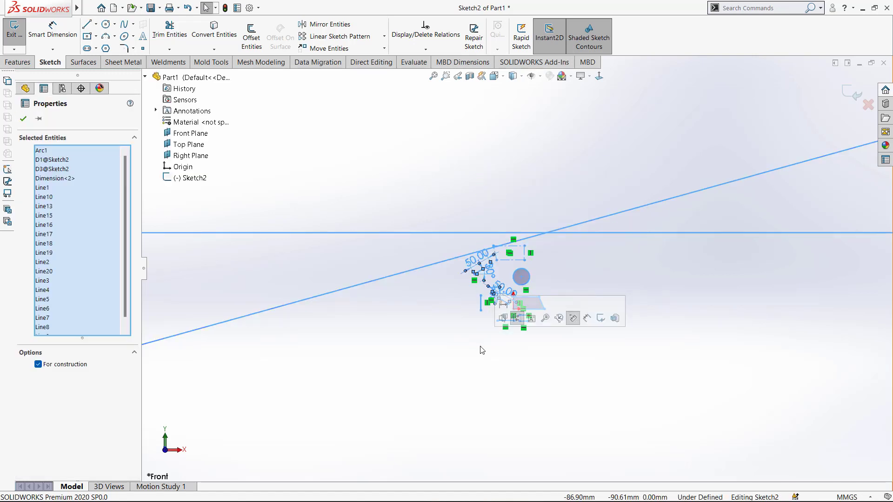
pyautogui.press('Delete')
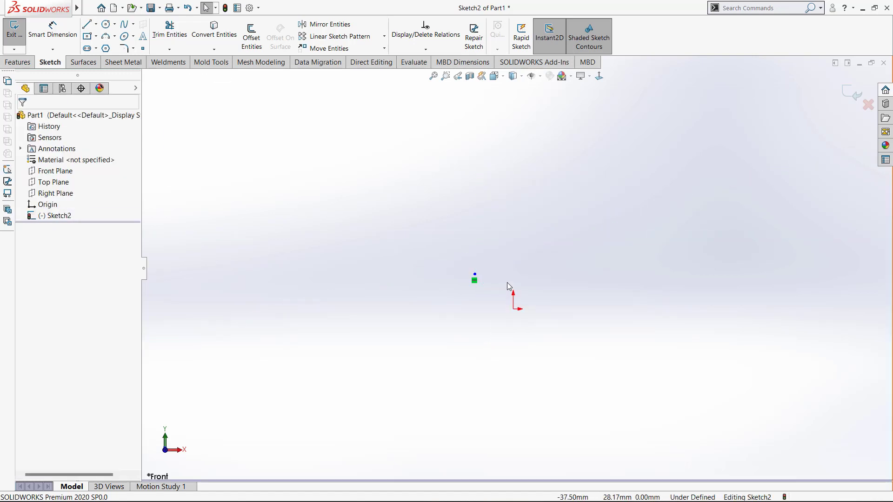
# Delete the tiny leftover horizontal construction line near the origin from the sketch.
pyautogui.scroll(-3, 500, 279)
pyautogui.moveTo(385, 336); pyautogui.dragTo(398, 336)
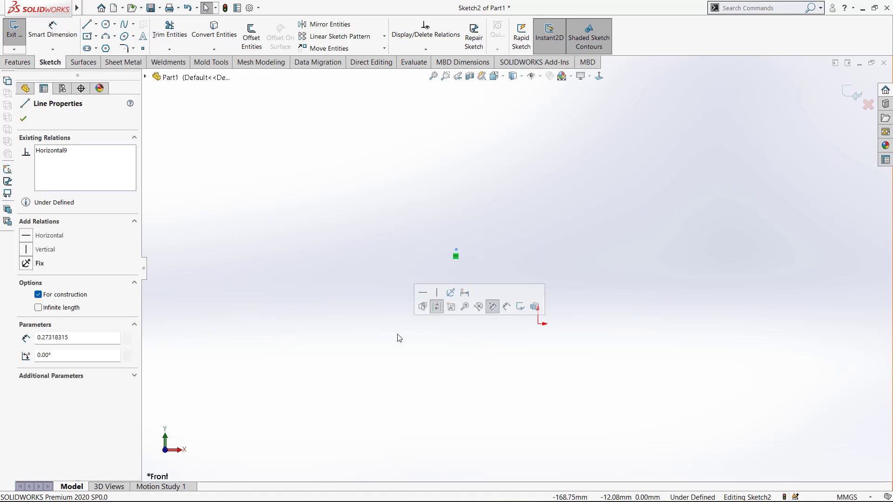
pyautogui.press('Delete')
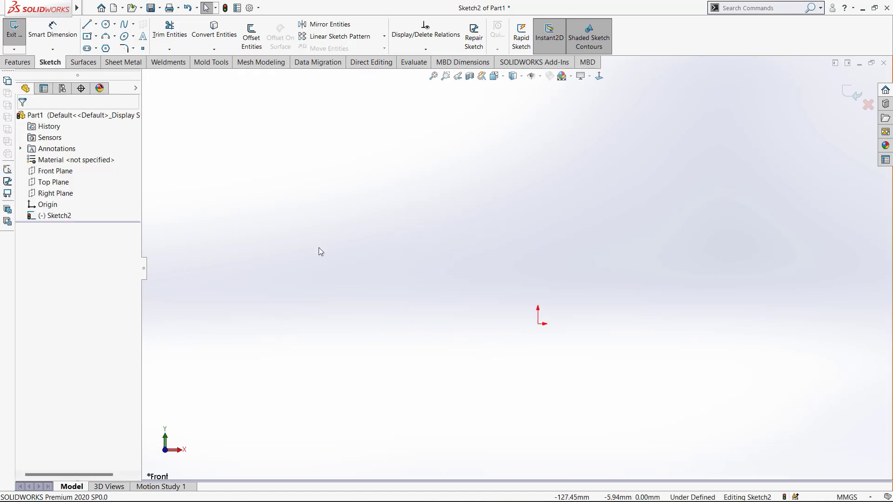
# Sketch a horizontal midpoint line centred on the origin, with 100 mm from the midpoint to its end.
pyautogui.click(87, 23)
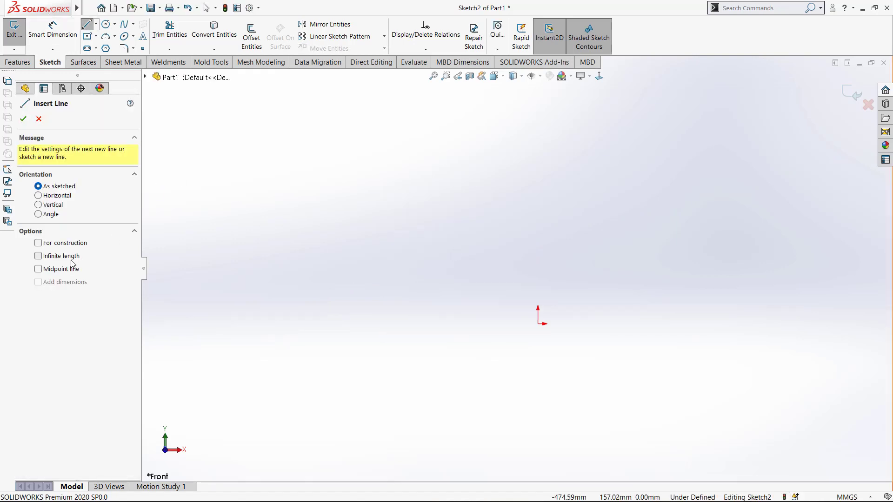
pyautogui.click(38, 269)
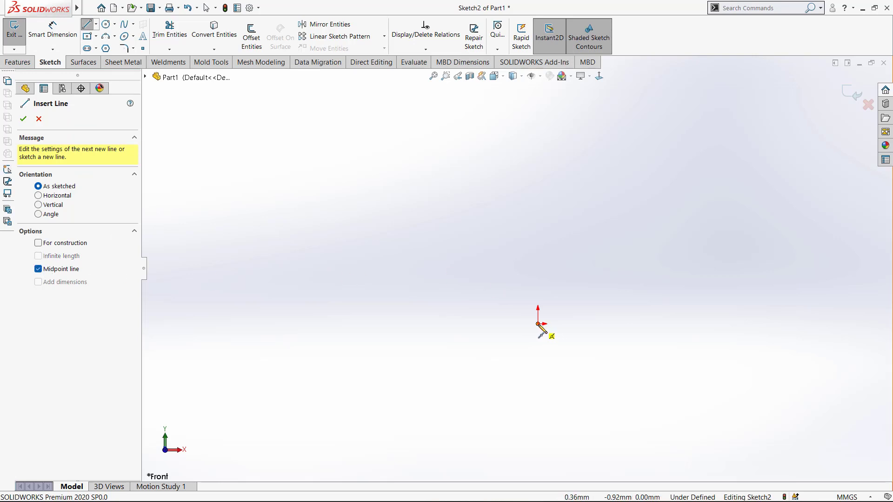
pyautogui.click(551, 336)
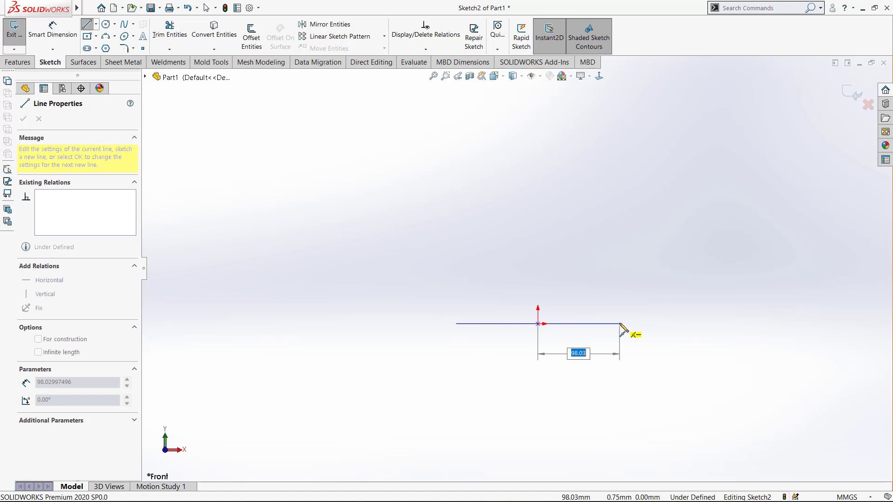
pyautogui.press('Return')
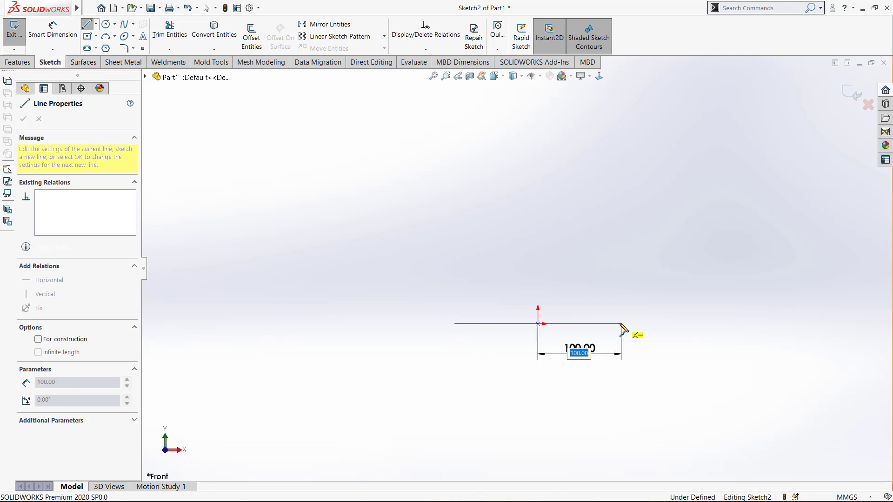
pyautogui.press('Escape')
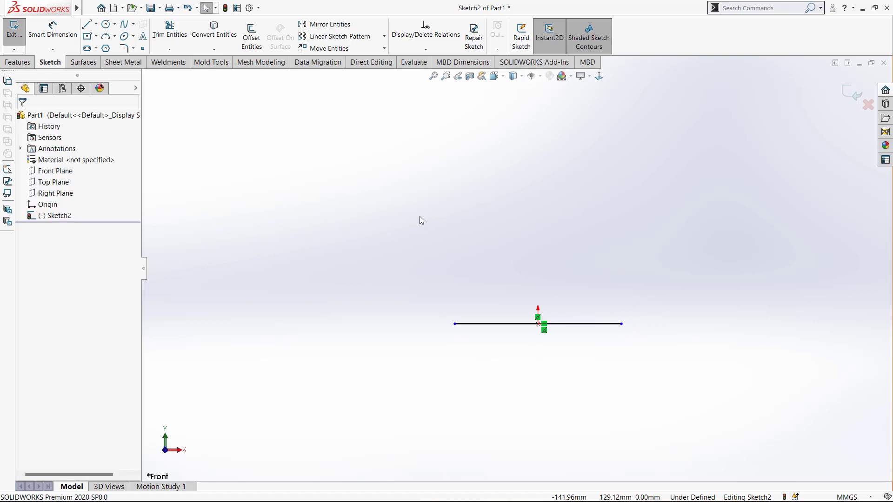
# Dimension the full length of the horizontal midpoint line and place the dimension above it.
pyautogui.click(52, 28)
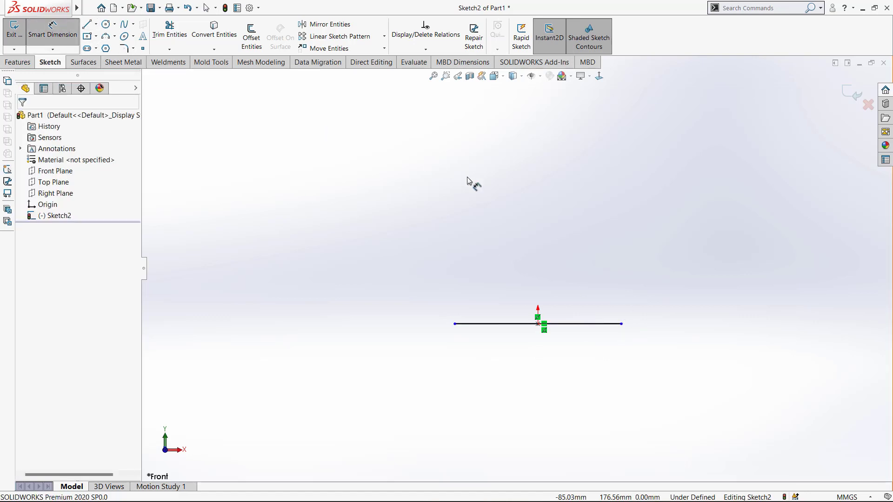
pyautogui.click(512, 325)
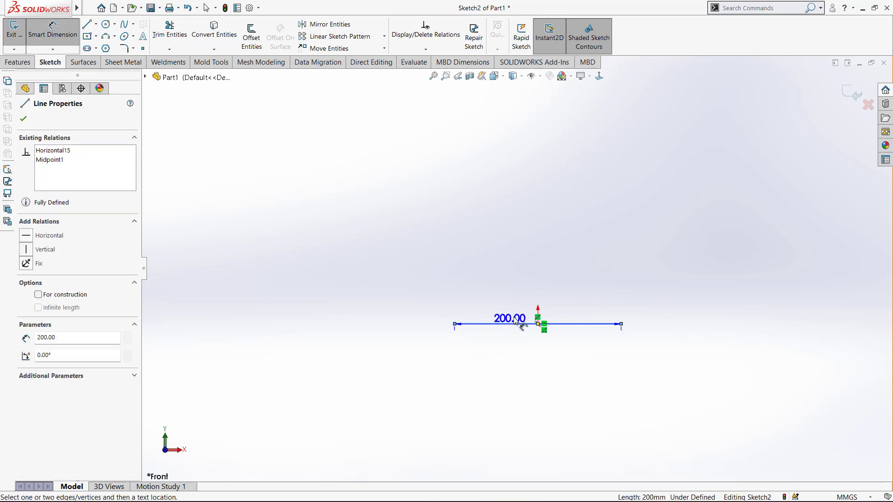
pyautogui.click(531, 270)
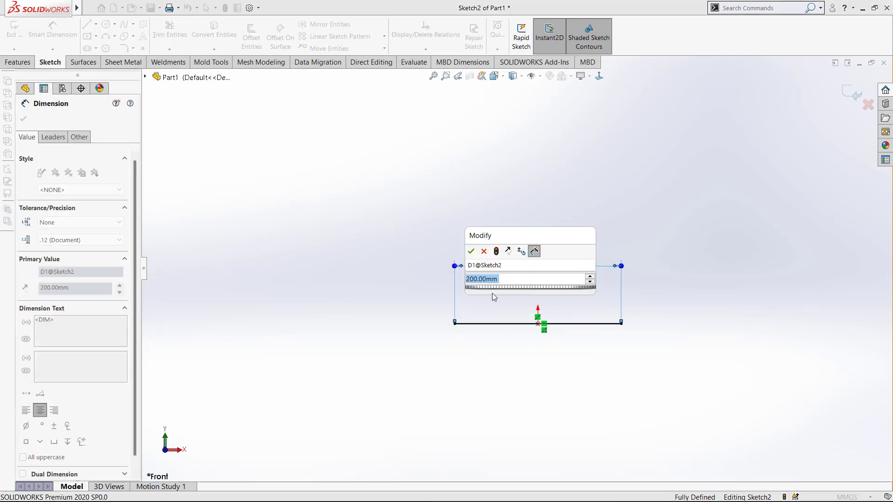
pyautogui.click(471, 253)
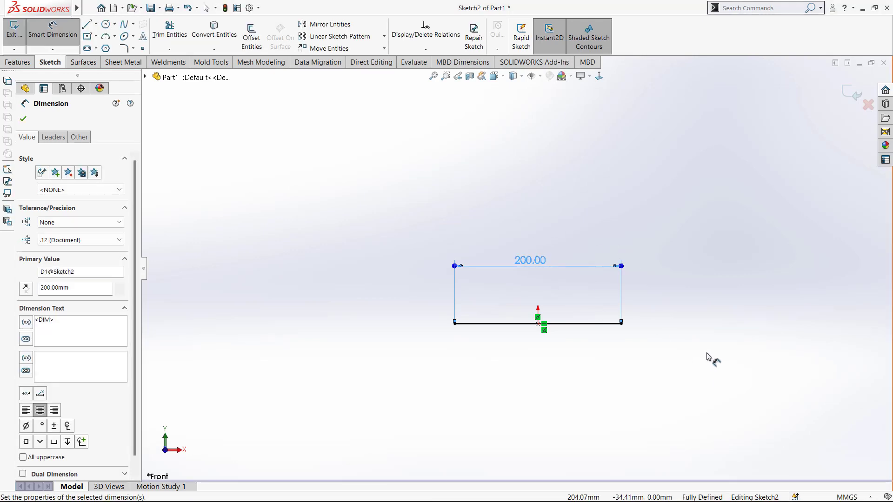
pyautogui.press('Escape')
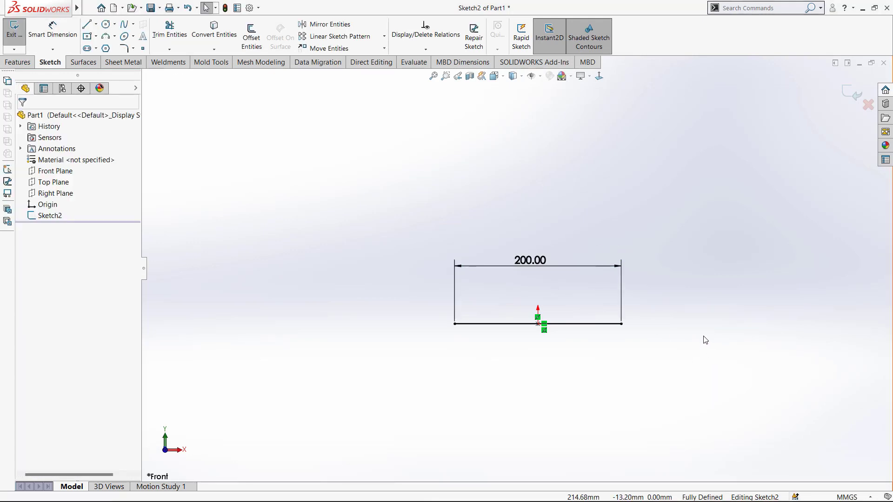
pyautogui.click(857, 490)
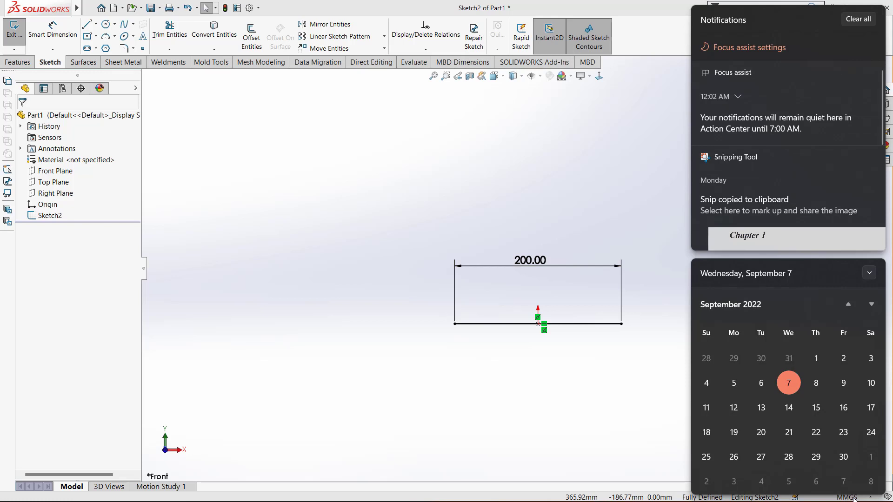
pyautogui.click(858, 19)
pyautogui.click(774, 214)
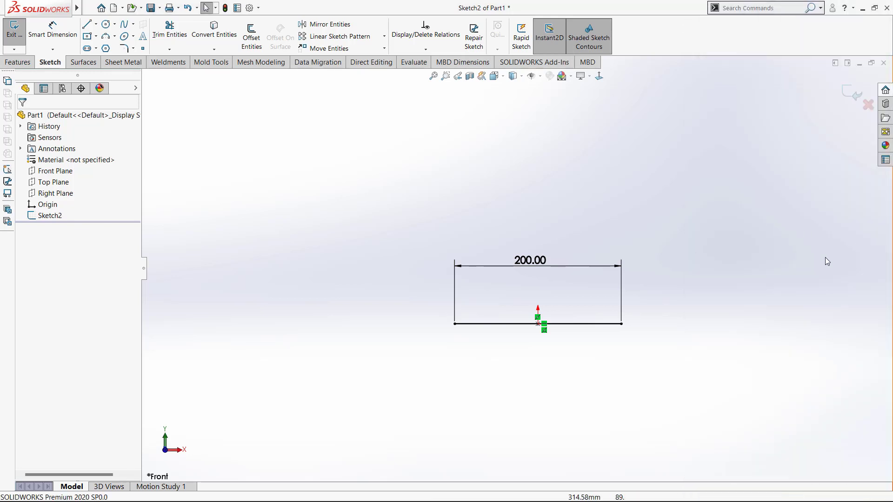
# Select MMGS (millimeter, gram, second) as the document's unit system.
pyautogui.click(861, 497)
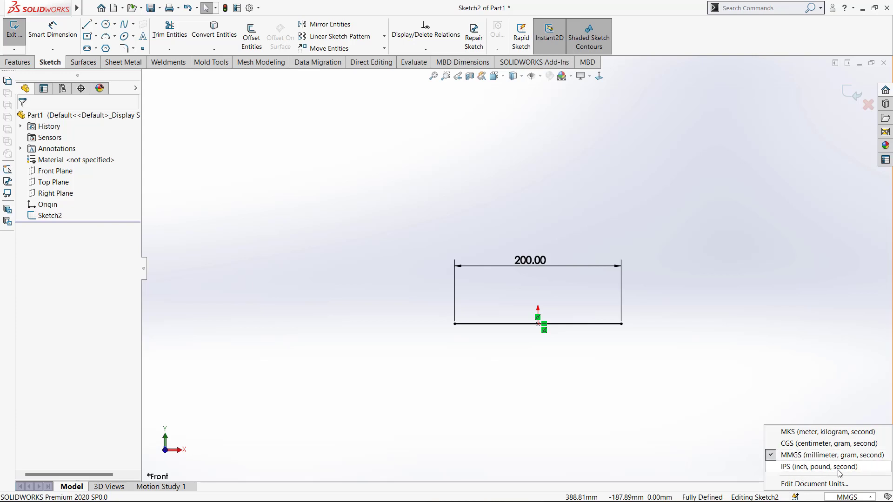
pyautogui.click(806, 457)
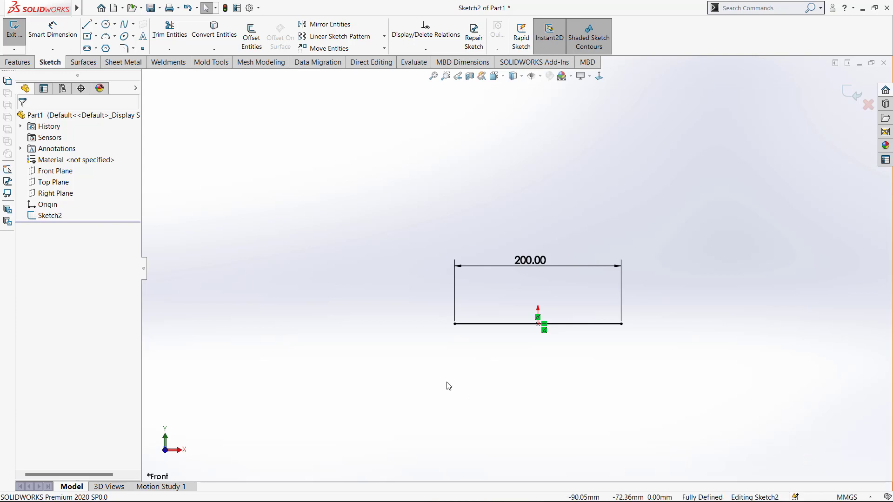
pyautogui.click(96, 24)
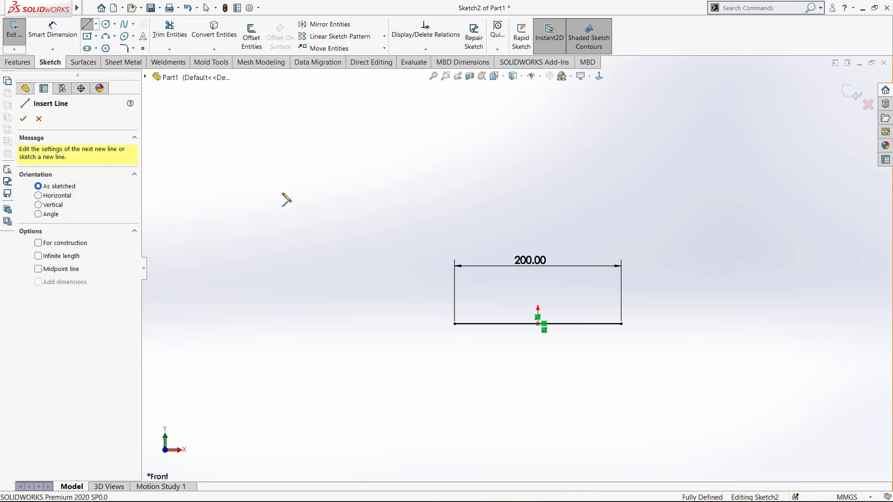
pyautogui.click(342, 218)
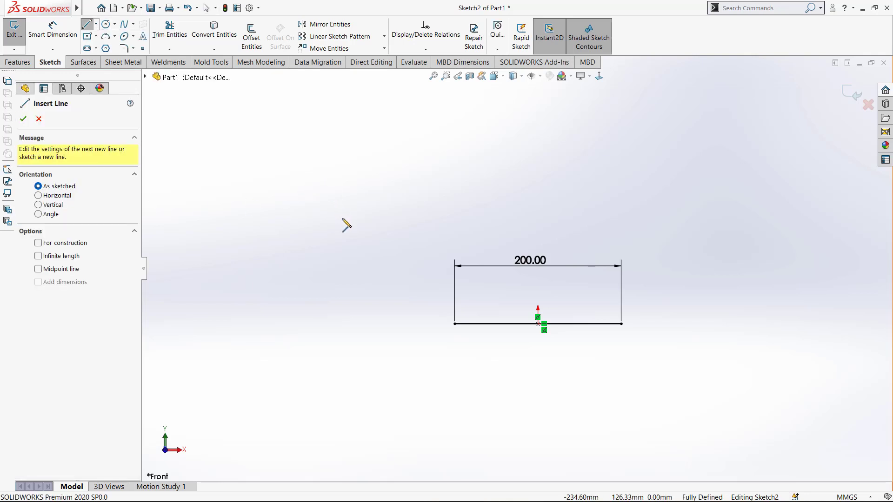
pyautogui.press('Escape')
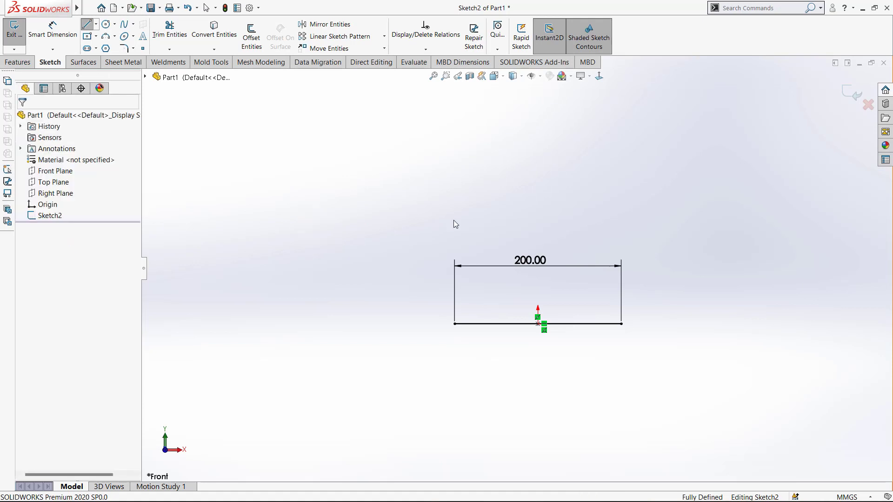
# Delete the horizontal midpoint line together with its dimension from the sketch.
pyautogui.moveTo(643, 205)
pyautogui.mouseDown()
pyautogui.moveTo(595, 325)
pyautogui.moveTo(348, 381)
pyautogui.mouseUp()
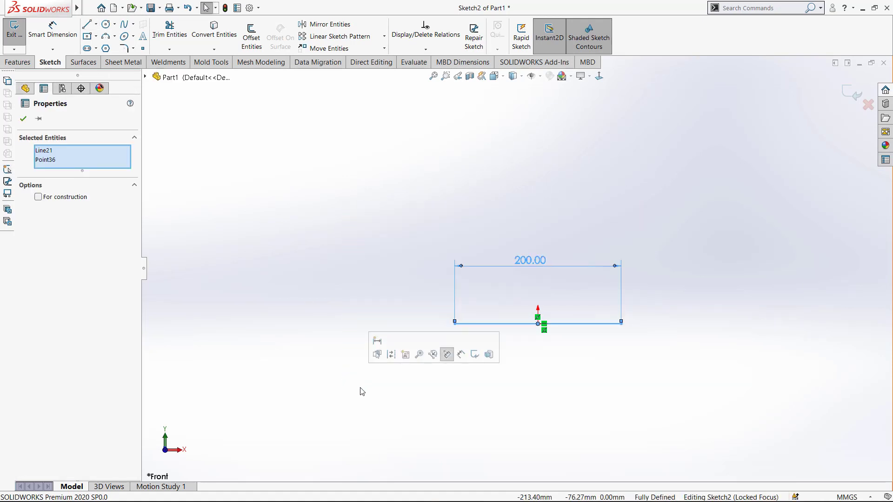
pyautogui.press('Delete')
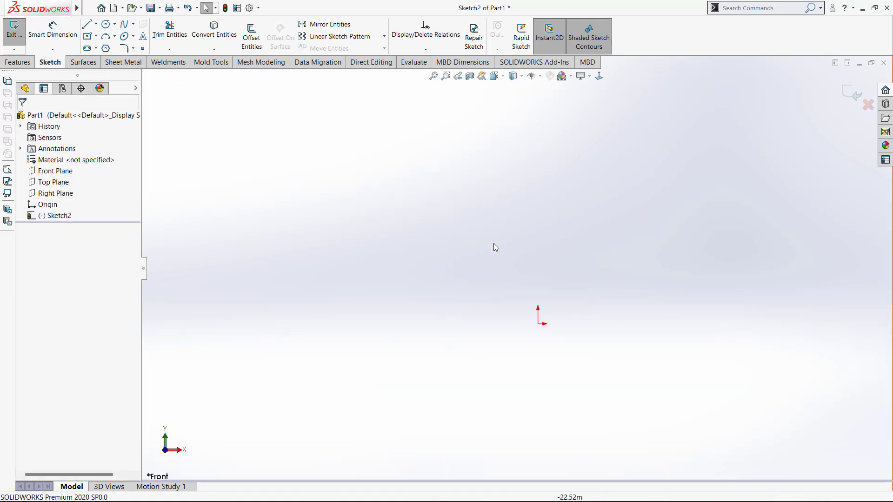
# Sketch a sloping line about 139 mm long from the origin, rising to the right at about 35.3°, and select it.
pyautogui.press('l')
pyautogui.click(538, 324)
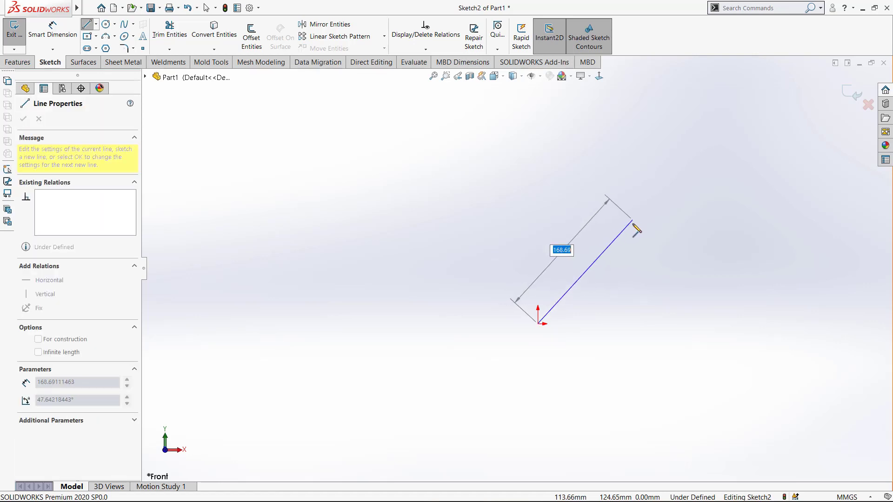
pyautogui.click(632, 256)
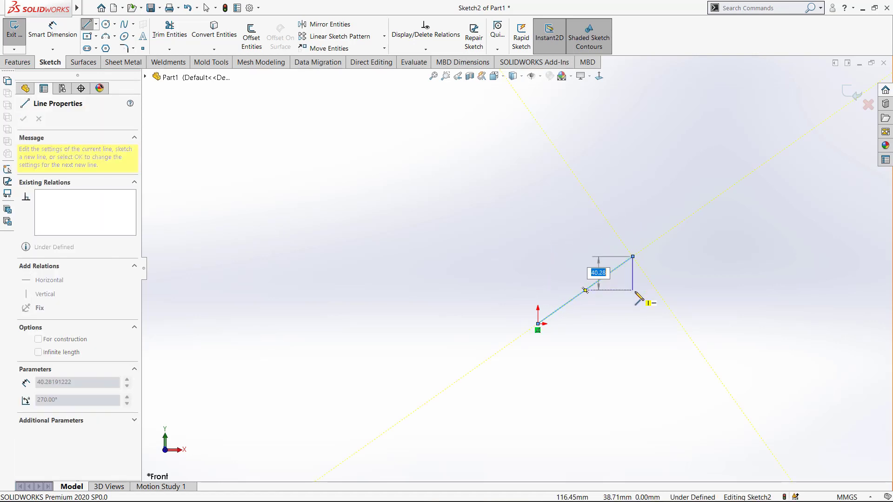
pyautogui.press('Escape')
pyautogui.press('Escape')
pyautogui.click(582, 294)
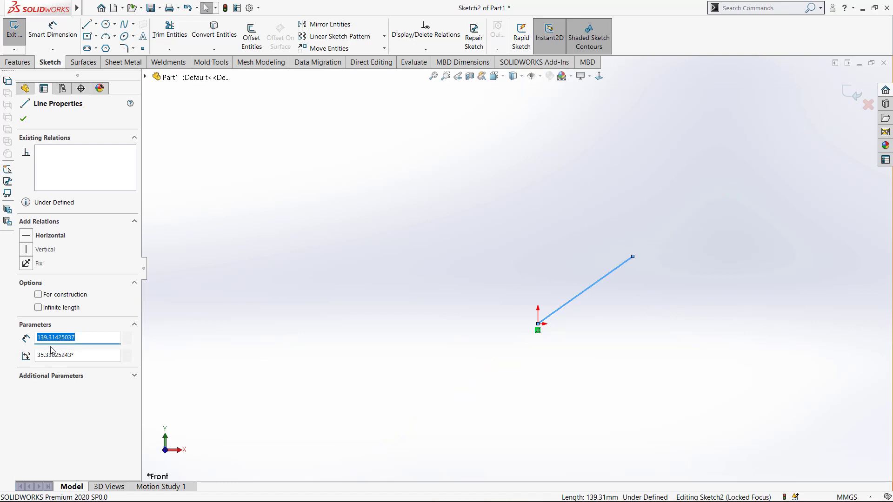
# Dimension the horizontal extent of the sloping line, placing the dimension below it and keeping the drawn value.
pyautogui.moveTo(333, 343); pyautogui.dragTo(337, 275, button='right')
pyautogui.click(587, 294)
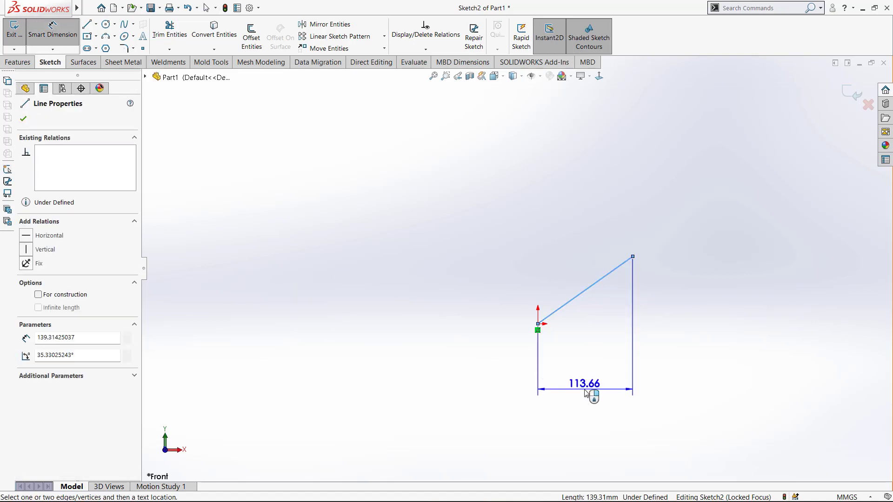
pyautogui.click(585, 388)
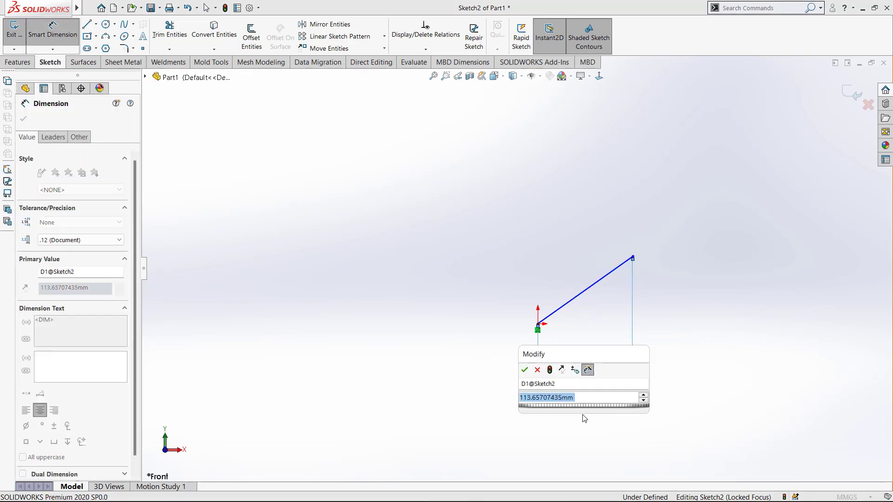
pyautogui.click(525, 370)
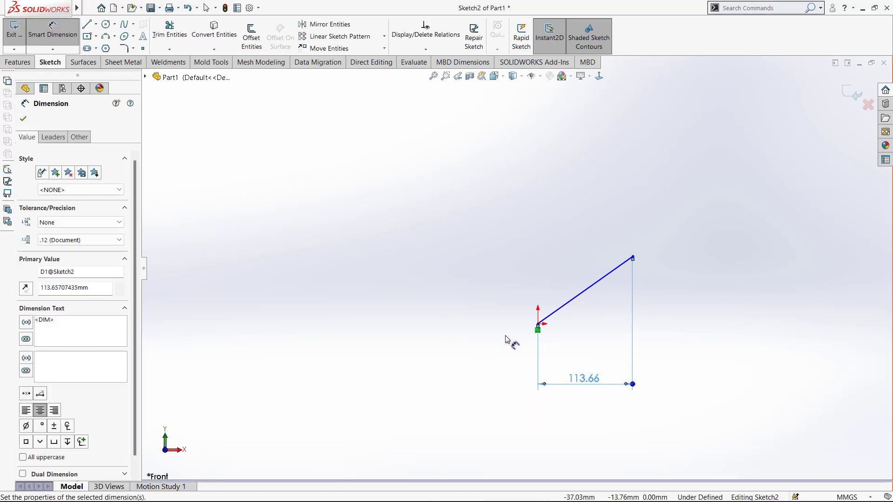
# Dimension the vertical distance between the sloping line's two endpoints, placing it left of the line with the drawn value.
pyautogui.click(539, 325)
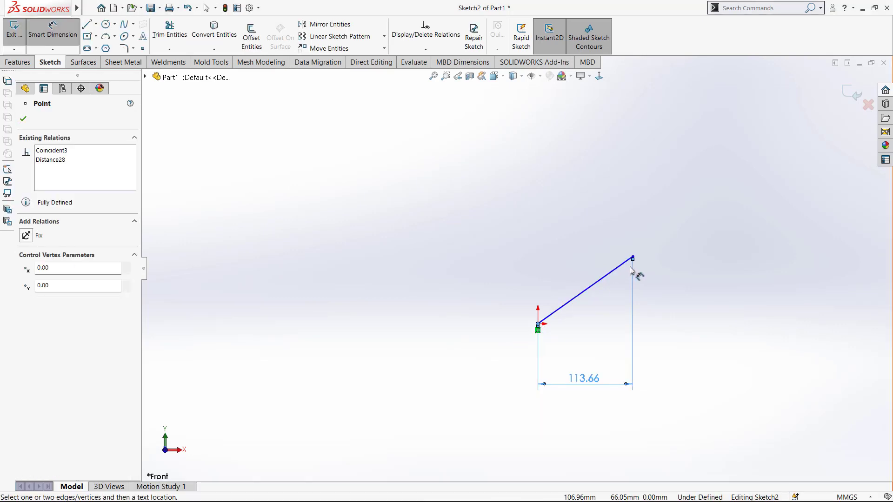
pyautogui.click(632, 258)
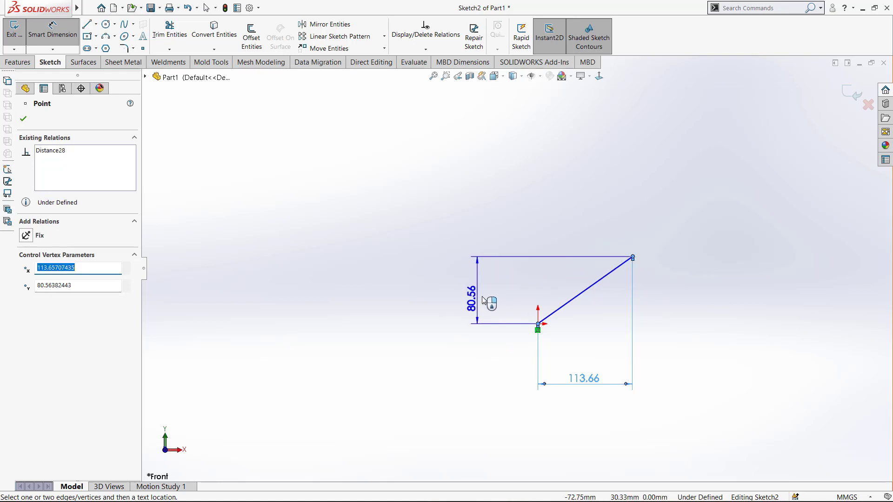
pyautogui.click(484, 300)
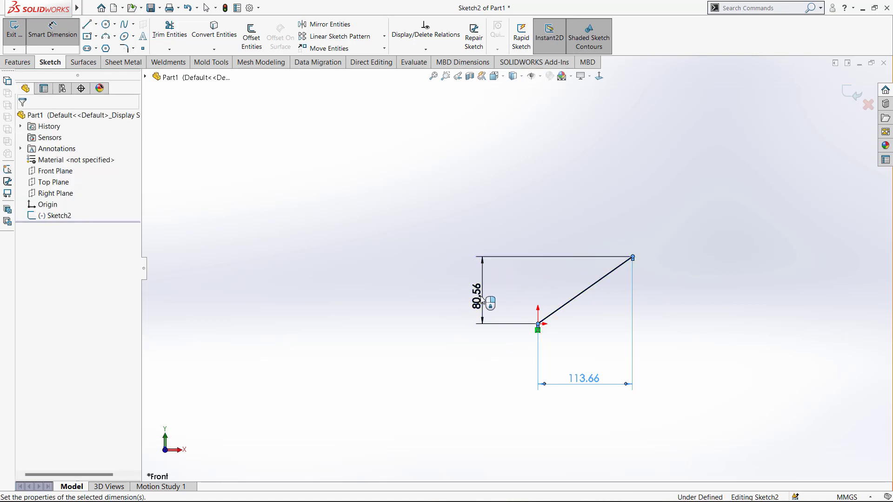
pyautogui.click(423, 282)
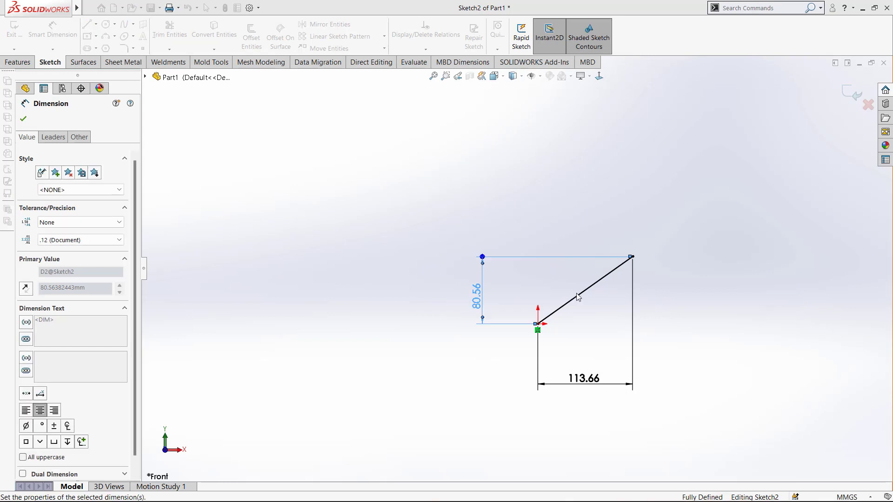
# Dimension the true length of the sloping line parallel to it as a driven dimension.
pyautogui.click(575, 293)
pyautogui.click(574, 292)
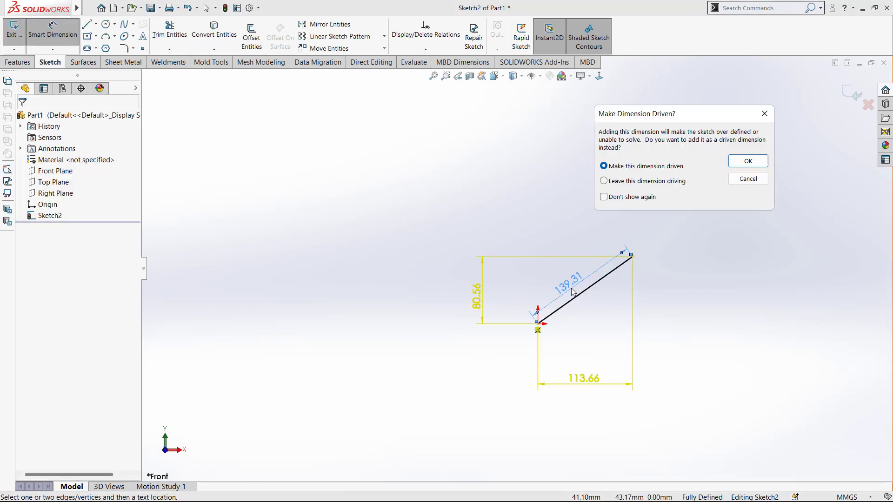
pyautogui.click(742, 161)
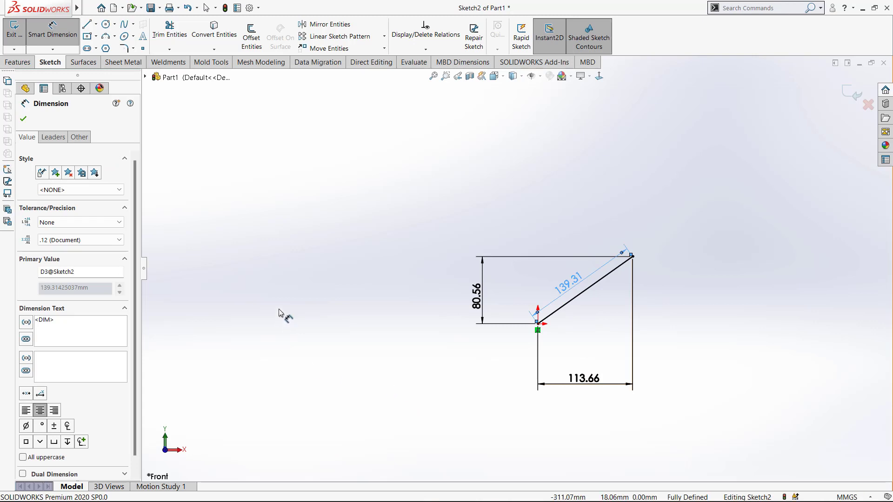
# Sketch a horizontal line from the origin to the right, extending slightly past the sloping line's upper endpoint.
pyautogui.click(86, 24)
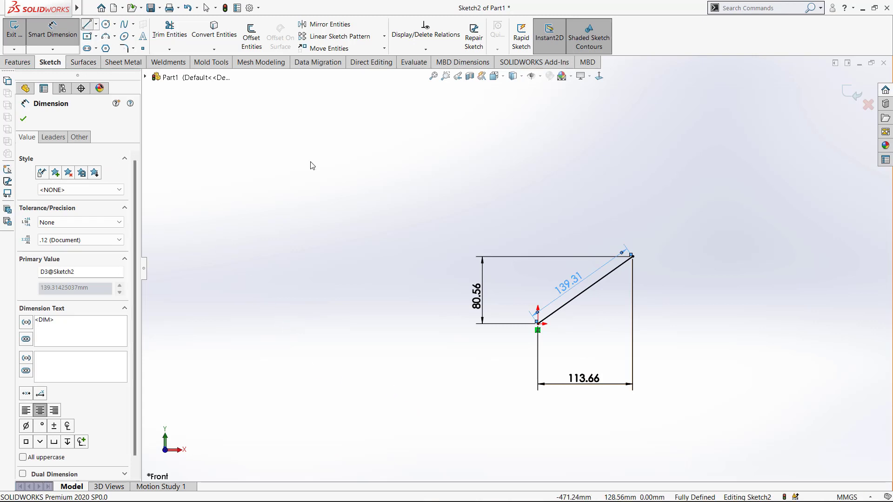
pyautogui.click(539, 324)
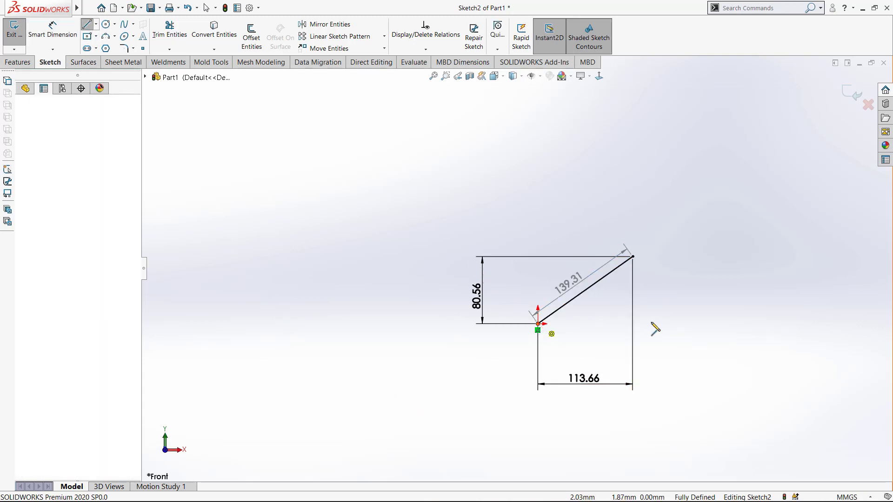
pyautogui.click(659, 323)
pyautogui.press('Escape')
# Dimension the angle between the horizontal line and the sloping line as a driven dimension.
pyautogui.press('d')
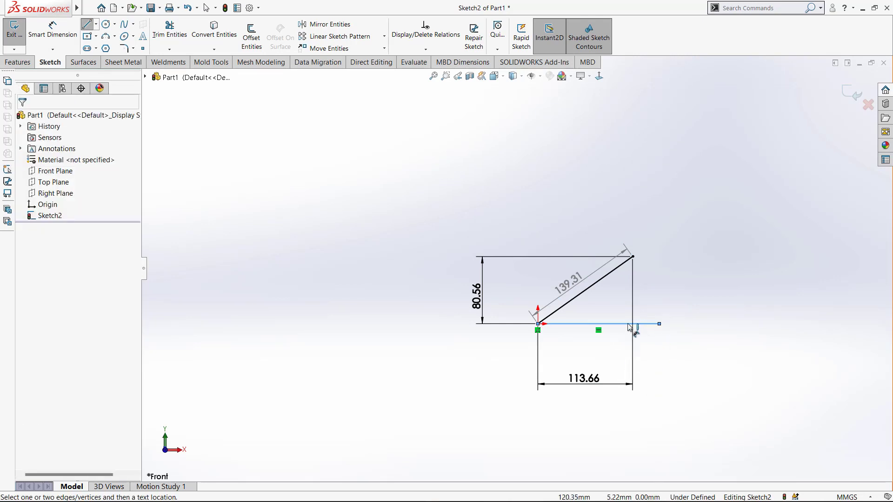
pyautogui.click(628, 325)
pyautogui.click(602, 278)
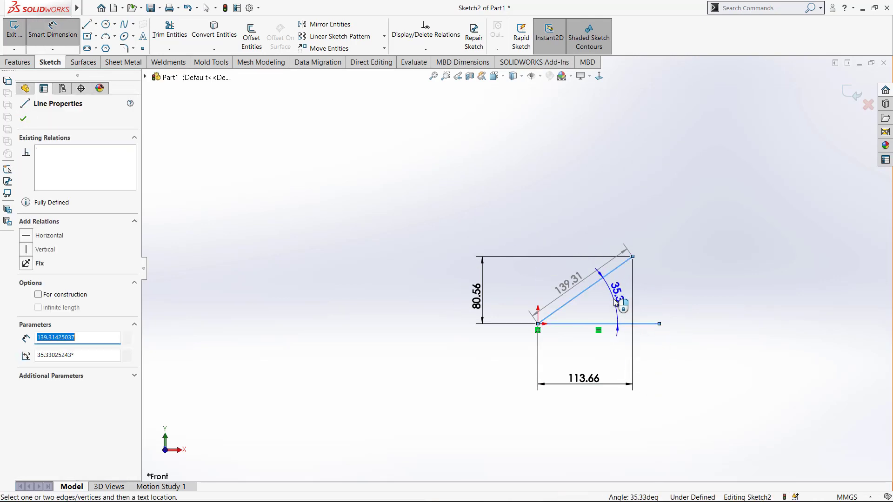
pyautogui.click(616, 303)
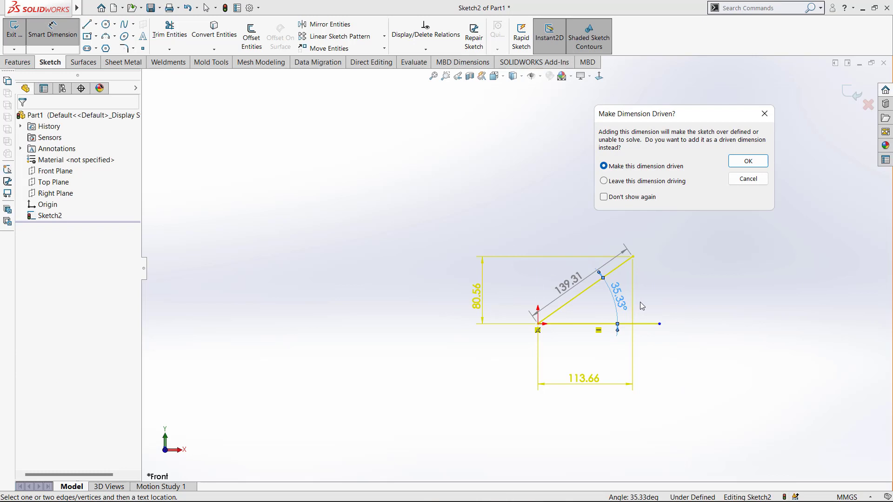
pyautogui.click(763, 161)
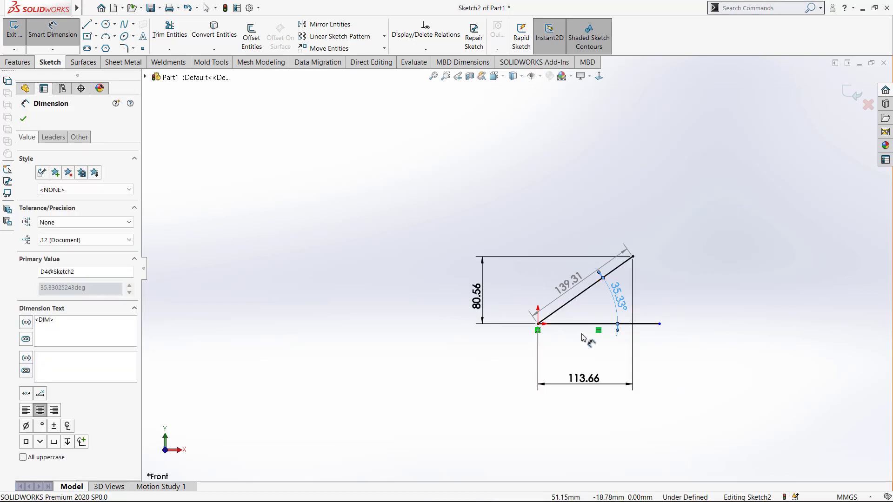
pyautogui.press('Escape')
# Examine the sloping line's properties, including the additional parameters for its endpoint coordinates and X and Y deltas.
pyautogui.click(578, 296)
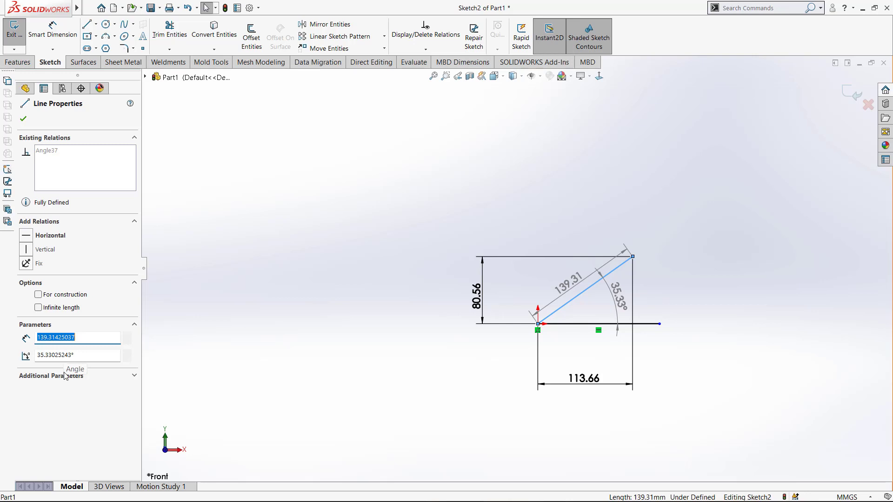
pyautogui.click(133, 376)
pyautogui.scroll(-1, 116, 405)
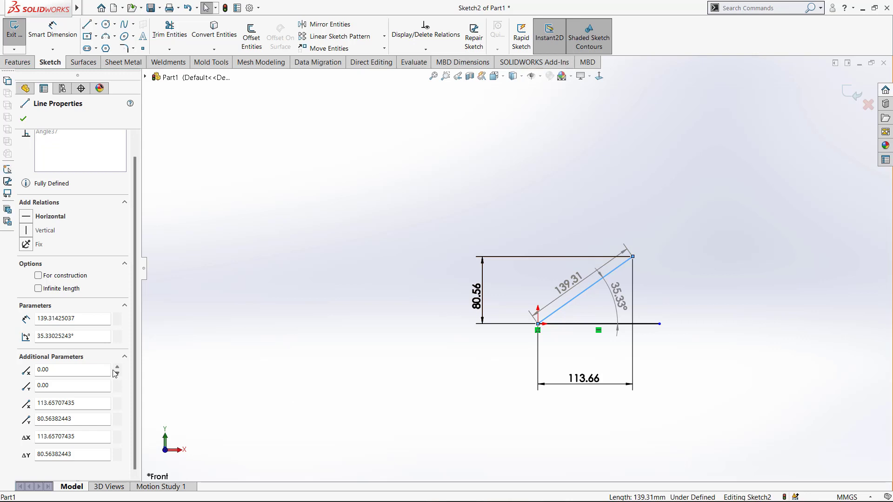
pyautogui.click(125, 358)
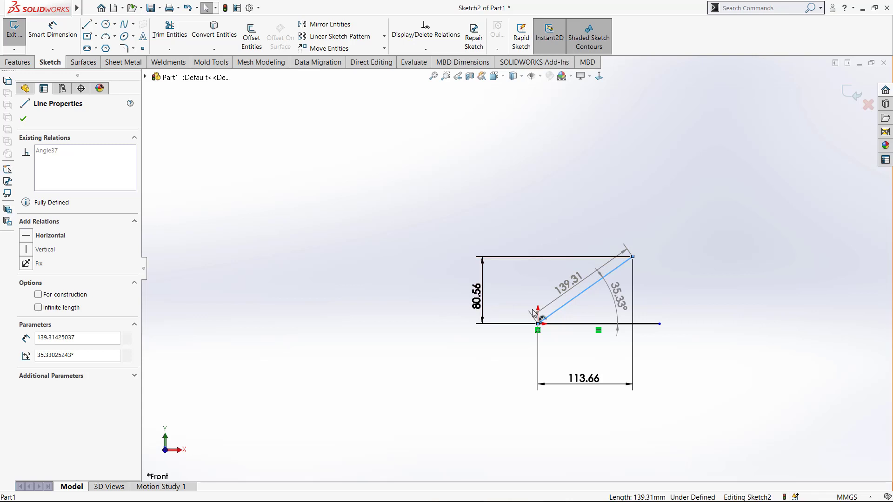
# Delete both lines and all their dimensions from the sketch.
pyautogui.scroll(1, 526, 296)
pyautogui.moveTo(684, 192)
pyautogui.mouseDown()
pyautogui.moveTo(554, 345)
pyautogui.moveTo(425, 393)
pyautogui.mouseUp()
pyautogui.press('Delete')
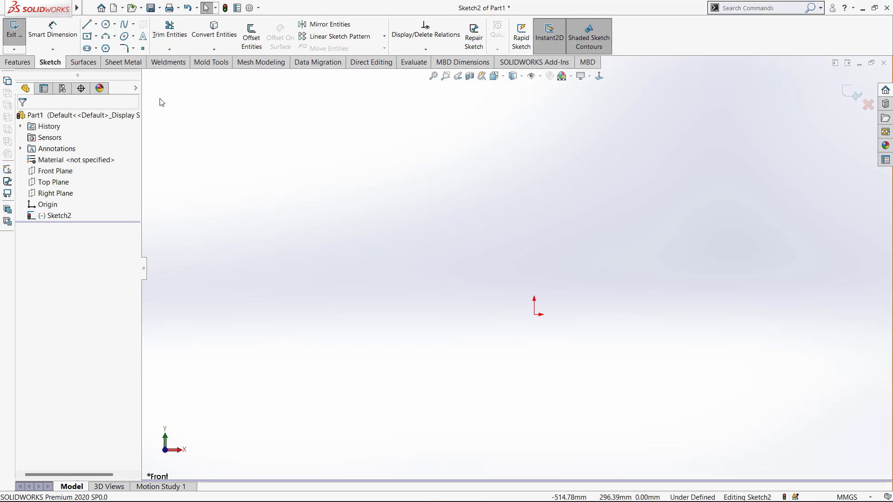
# Sketch a center-point circle at the origin with a radius of 50 mm.
pyautogui.click(106, 23)
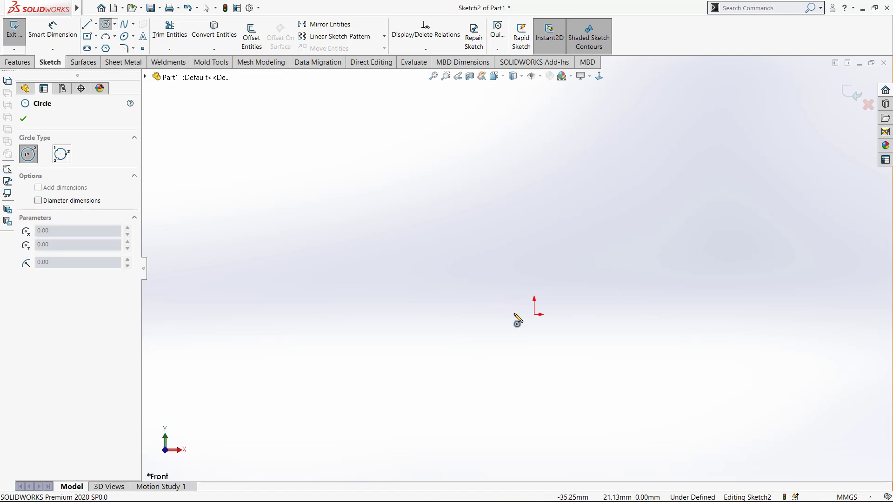
pyautogui.click(534, 314)
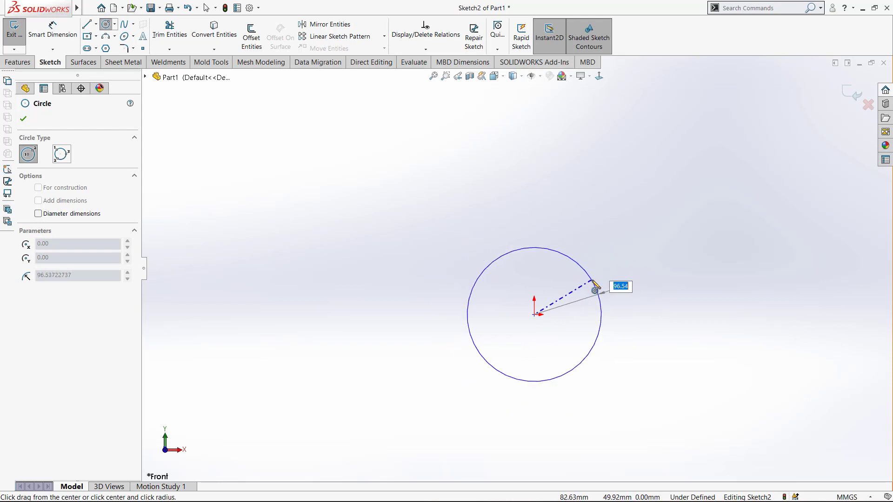
pyautogui.write('50')
pyautogui.press('Return')
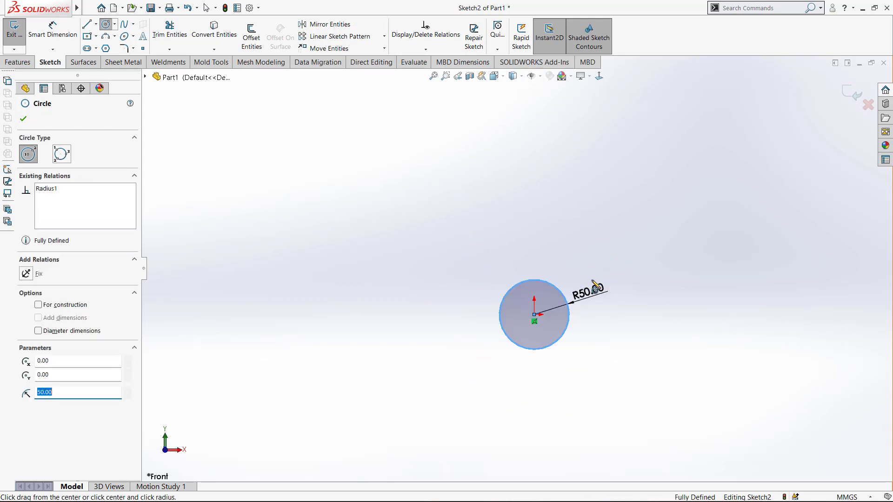
# Sketch a perimeter circle of about 100 mm radius above and right of the first circle, tangent to it.
pyautogui.scroll(-3, 551, 317)
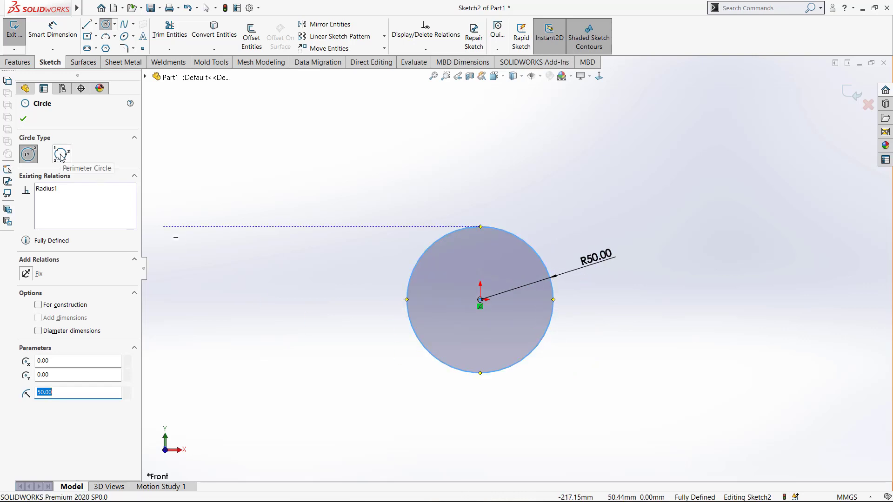
pyautogui.scroll(2, 465, 250)
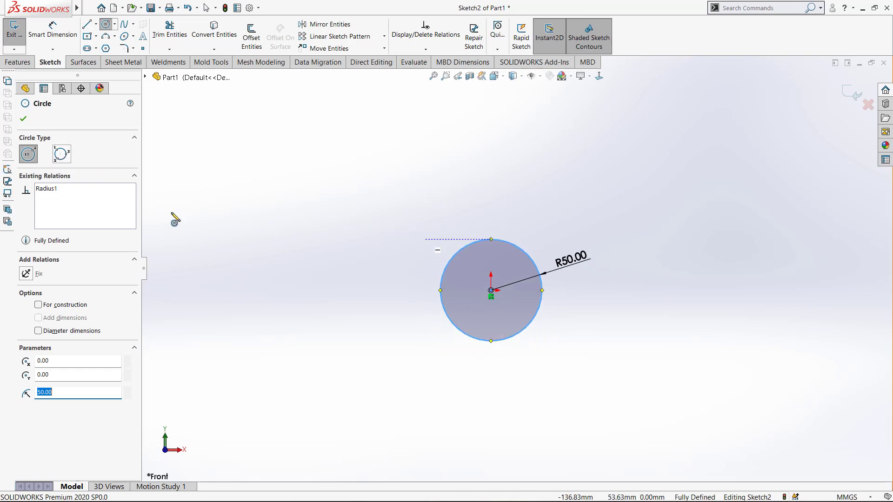
pyautogui.click(60, 155)
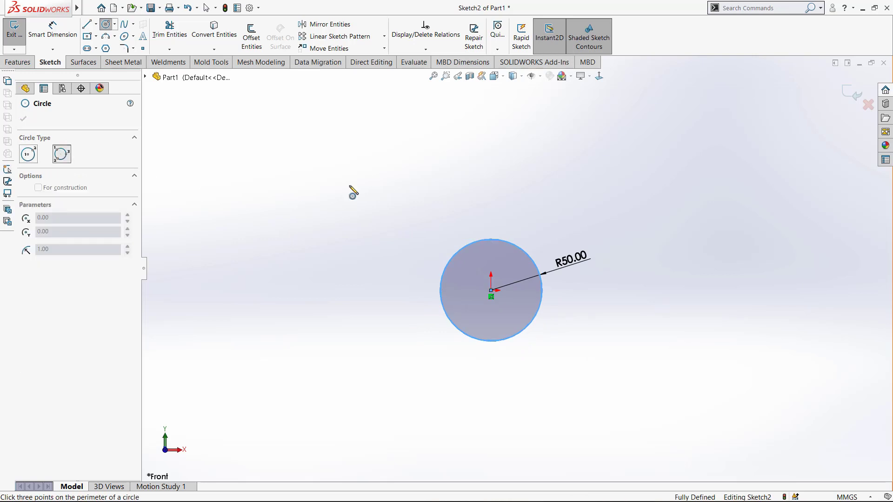
pyautogui.scroll(2, 518, 253)
pyautogui.scroll(-1, 535, 242)
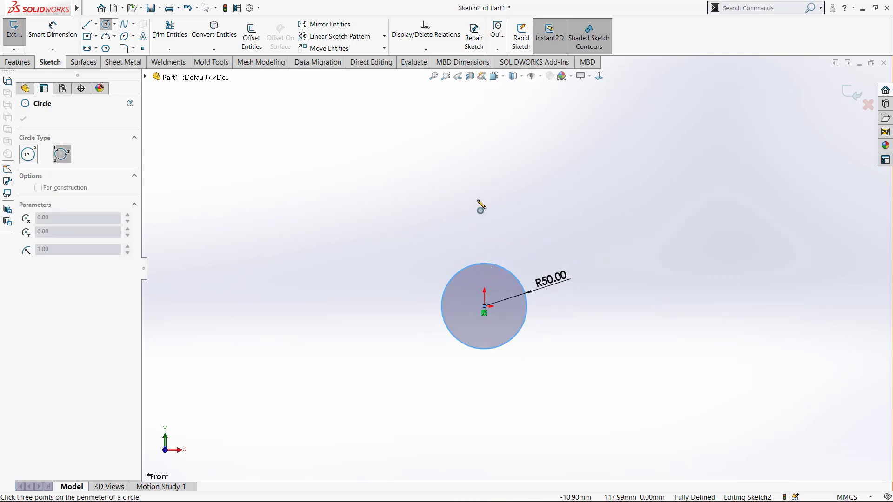
pyautogui.click(487, 172)
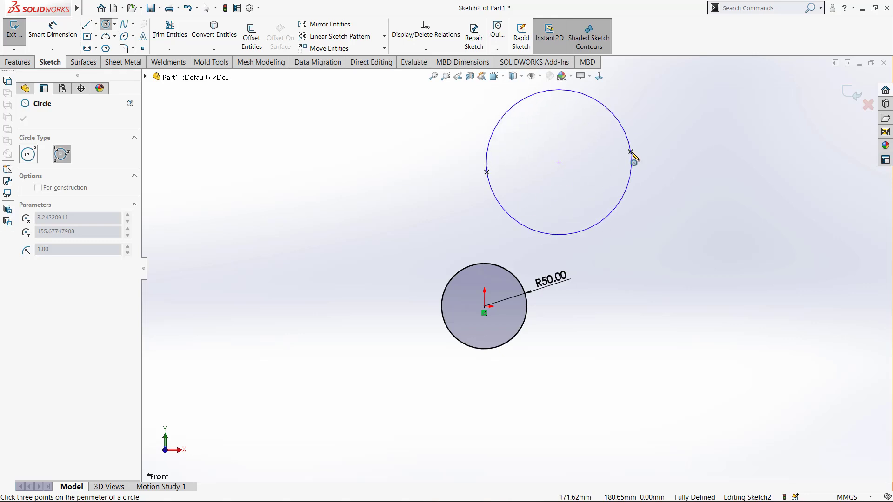
pyautogui.click(631, 152)
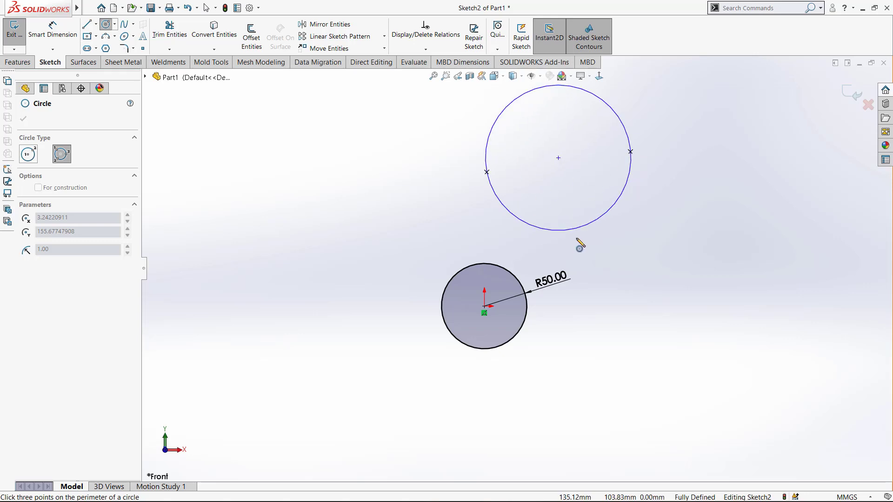
pyautogui.click(502, 269)
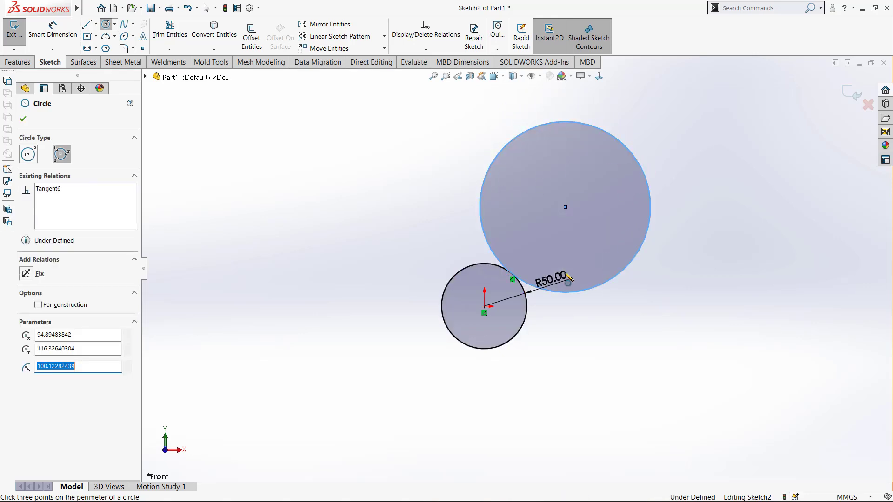
pyautogui.press('Escape')
pyautogui.scroll(3, 515, 268)
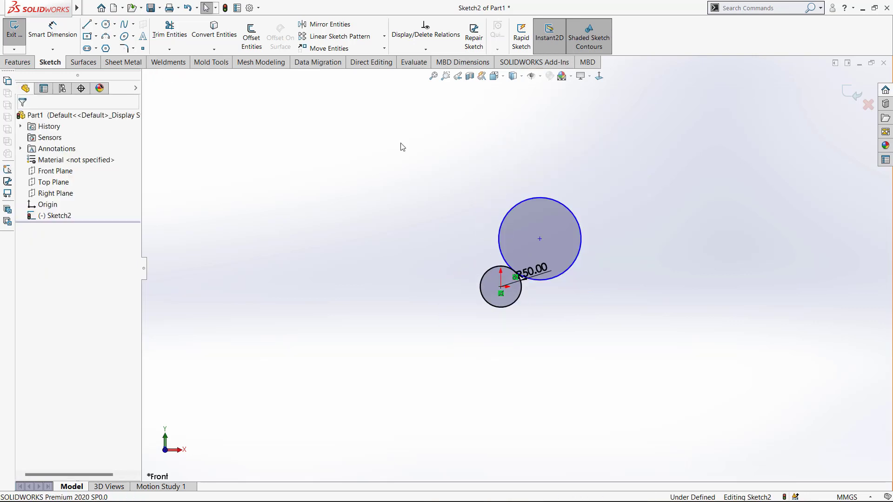
pyautogui.click(114, 24)
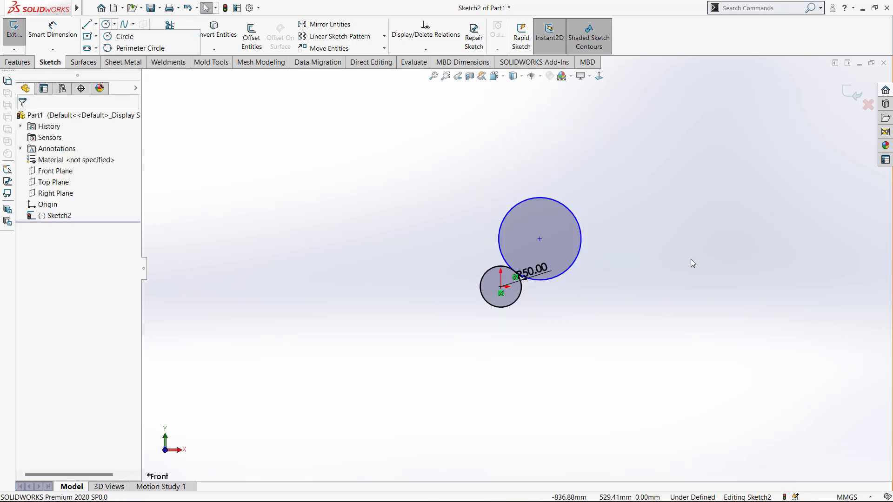
pyautogui.click(662, 251)
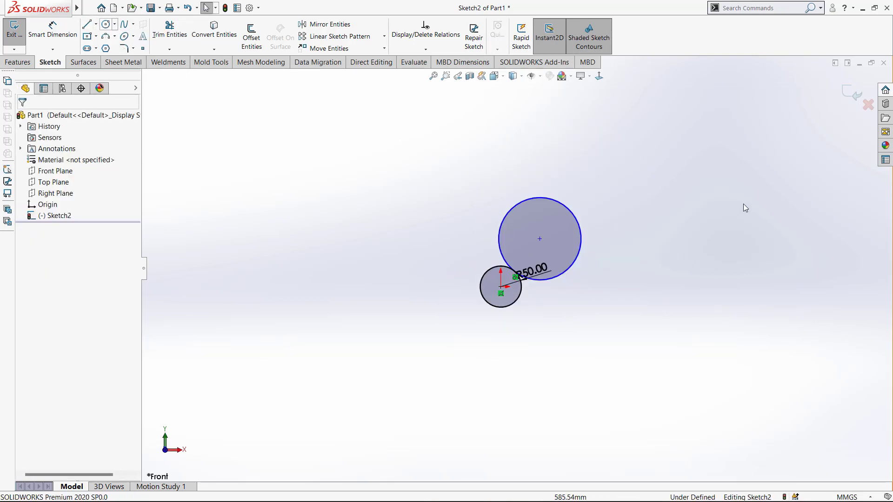
# Sketch a closed triangle with a horizontal base to the right of the two circles.
pyautogui.click(86, 25)
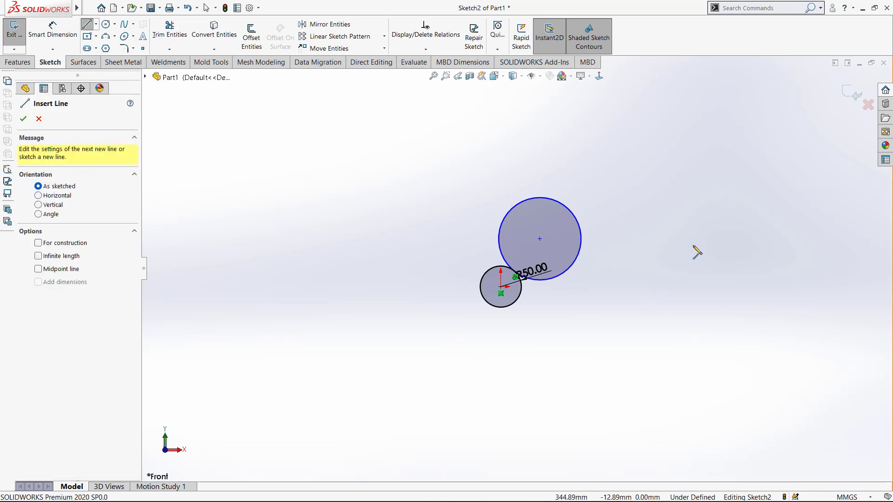
pyautogui.click(735, 181)
pyautogui.click(650, 284)
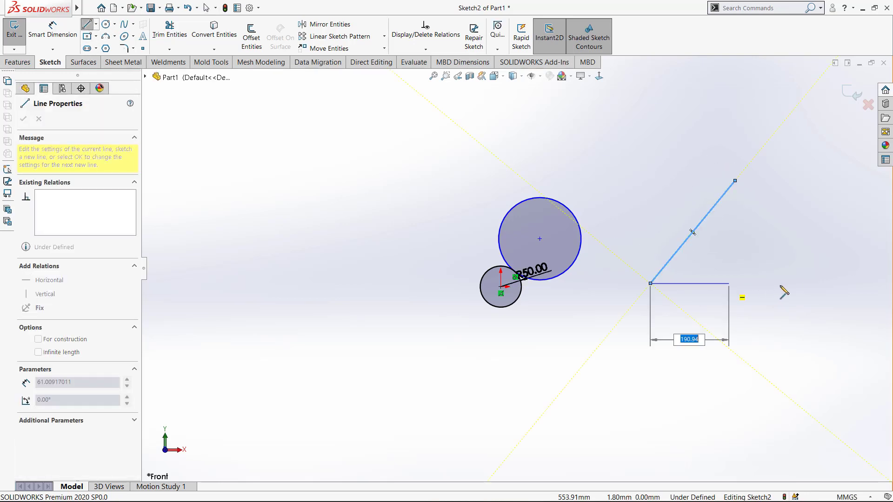
pyautogui.click(793, 284)
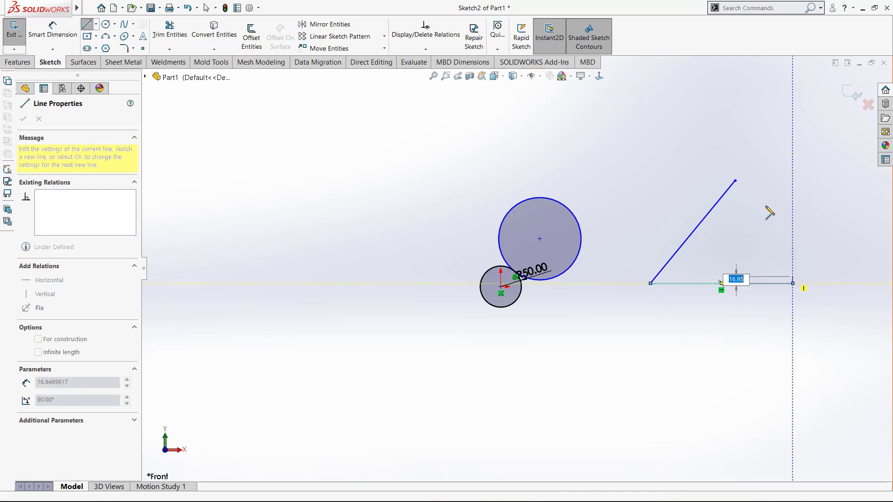
pyautogui.click(735, 181)
pyautogui.press('Escape')
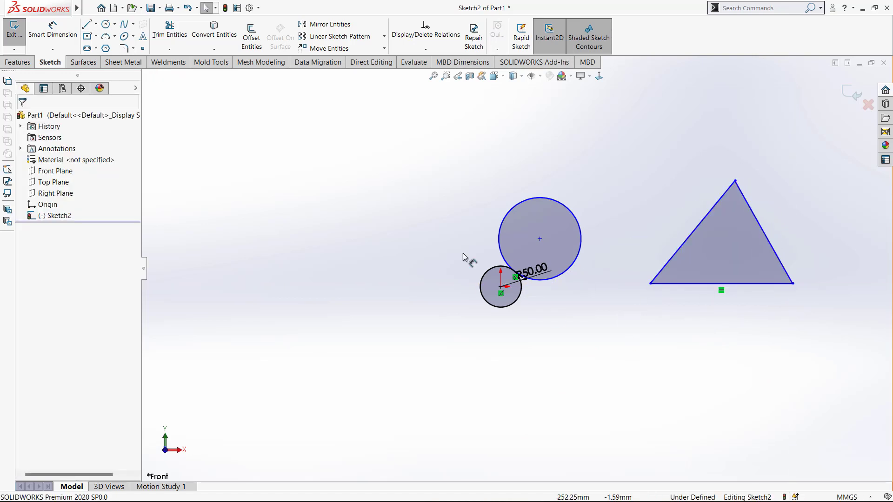
# Inscribe a perimeter circle of about 90 mm radius tangent to the triangle's three sides and make it construction geometry.
pyautogui.click(106, 26)
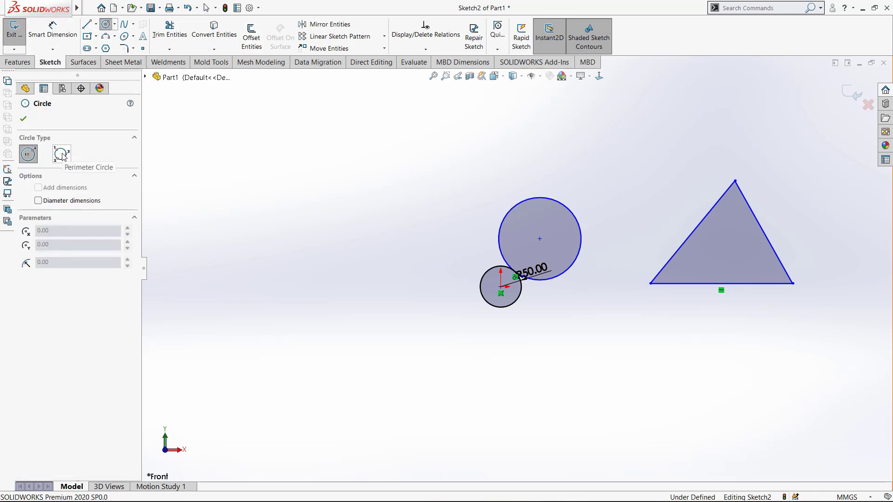
pyautogui.click(62, 155)
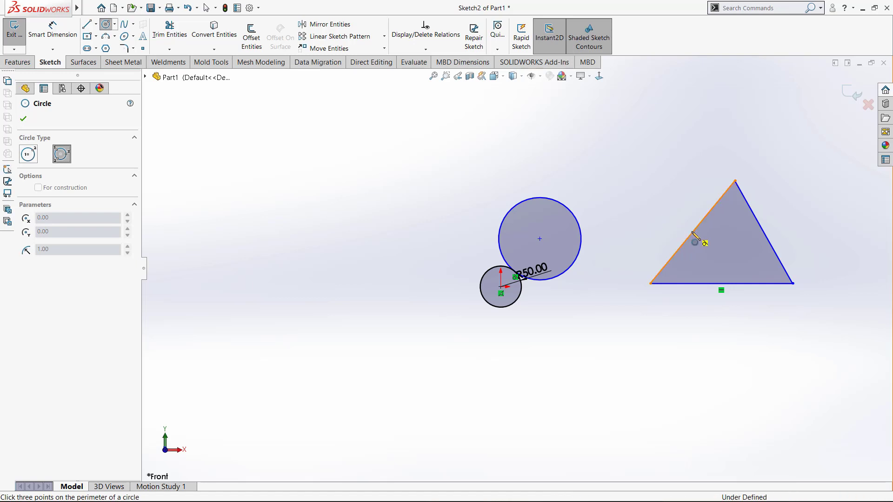
pyautogui.click(695, 239)
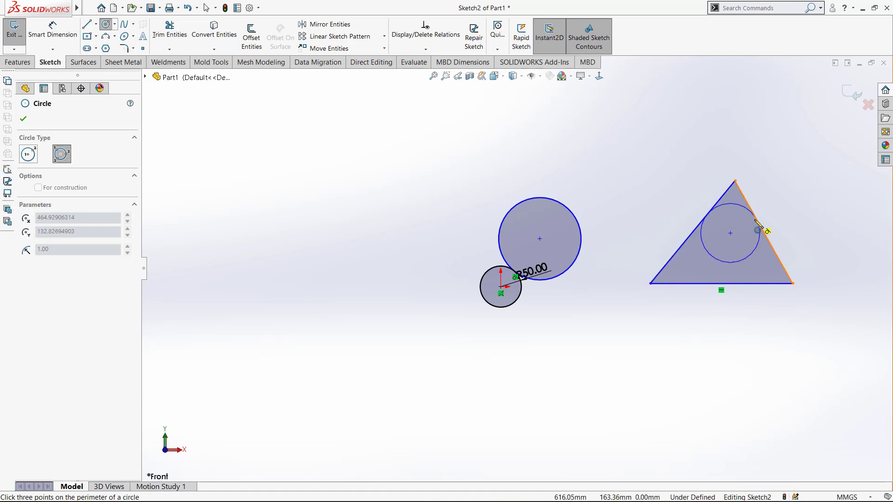
pyautogui.click(762, 228)
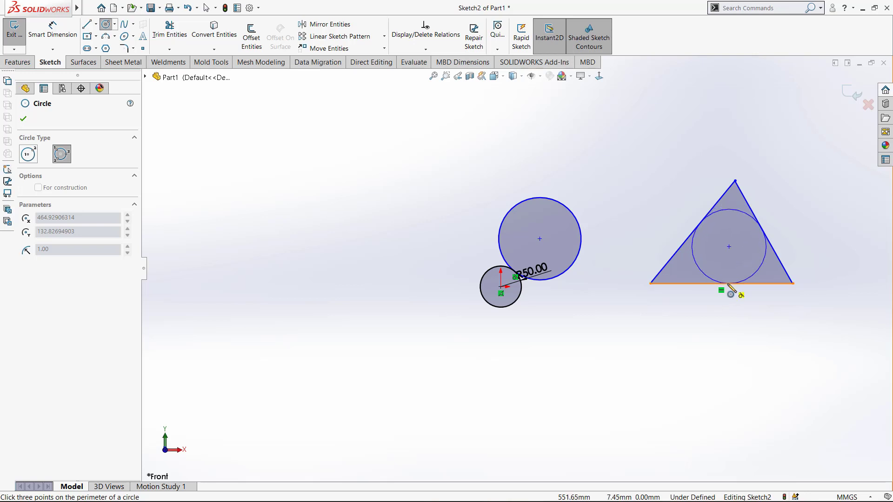
pyautogui.click(729, 285)
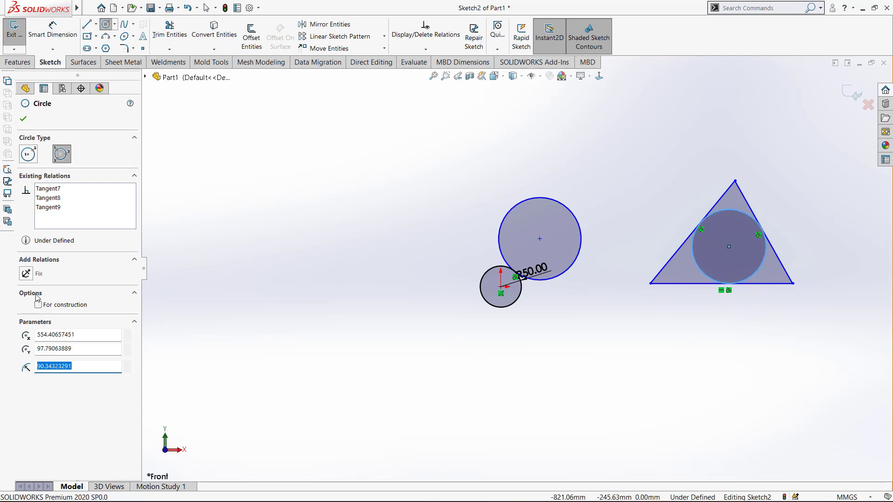
pyautogui.press('Escape')
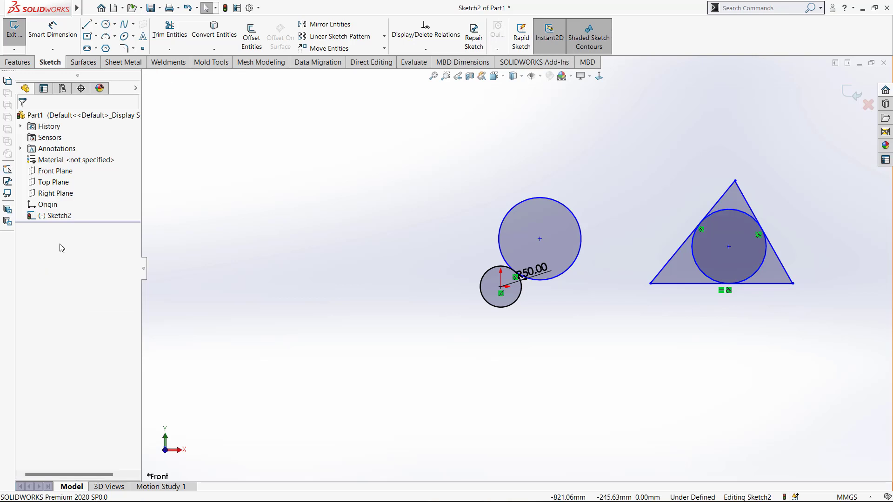
pyautogui.click(696, 269)
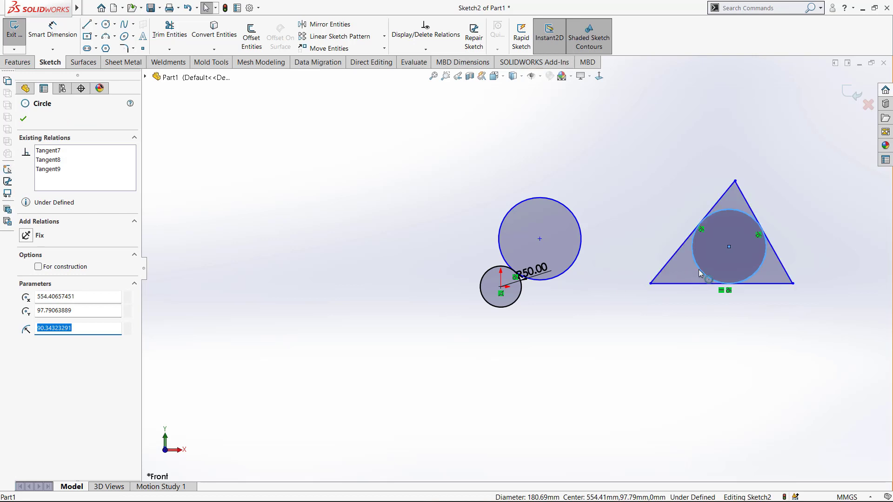
pyautogui.click(39, 267)
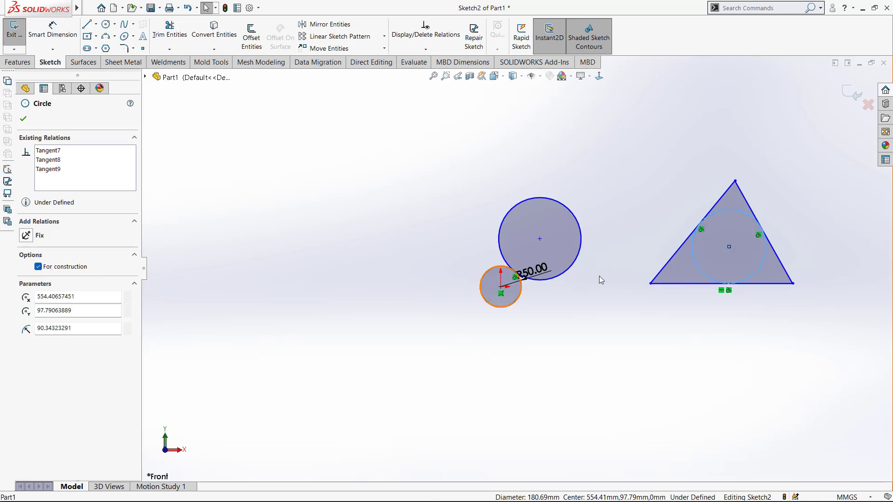
pyautogui.scroll(-4, 777, 222)
pyautogui.click(697, 250)
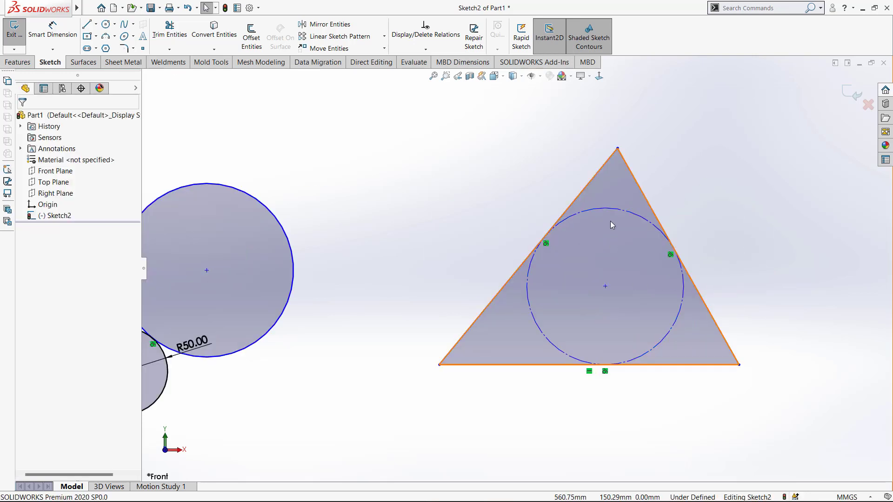
pyautogui.scroll(-3, 618, 224)
pyautogui.scroll(8, 585, 328)
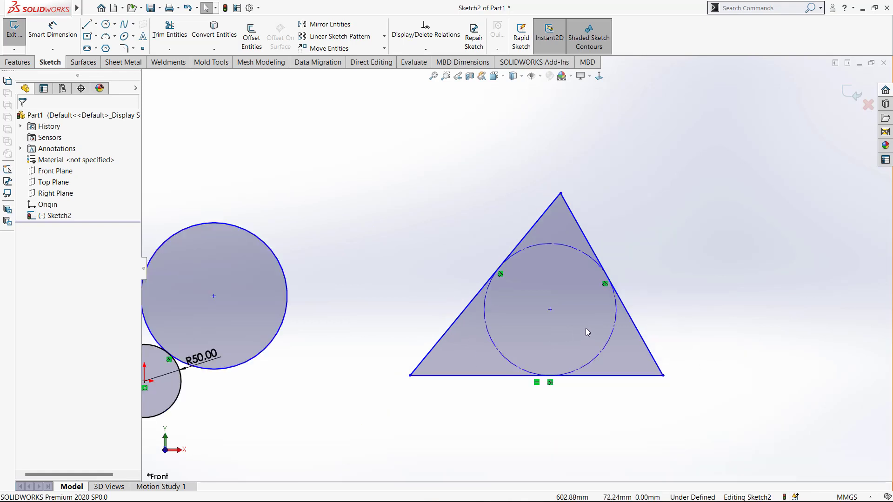
pyautogui.scroll(-3, 512, 284)
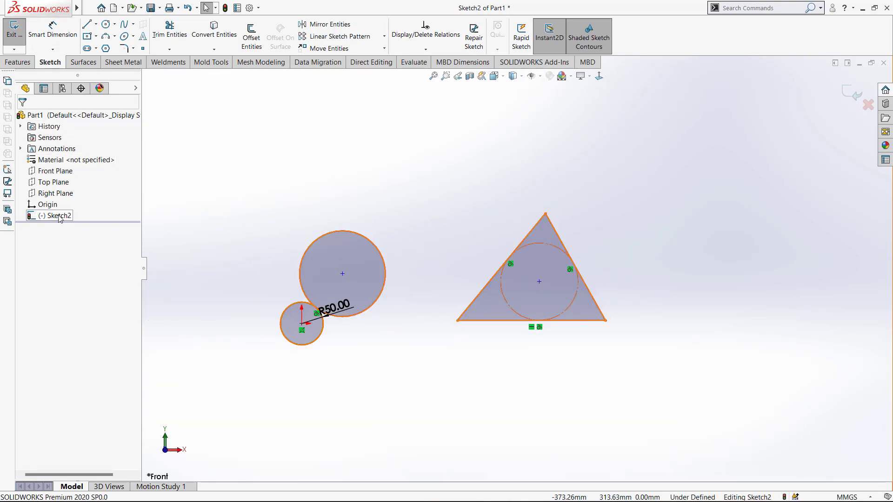
# Rebuild to leave the sketch and reopen it for editing from the triangle's slanted left edge.
pyautogui.click(225, 8)
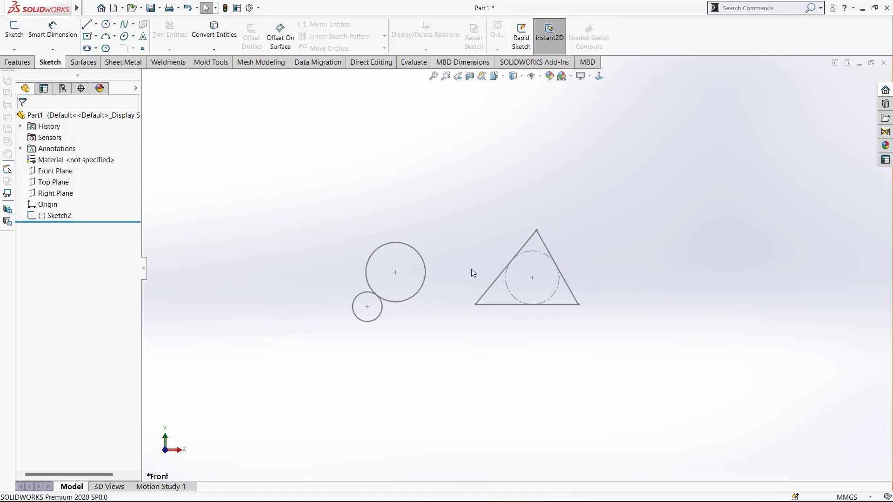
pyautogui.scroll(-1, 500, 283)
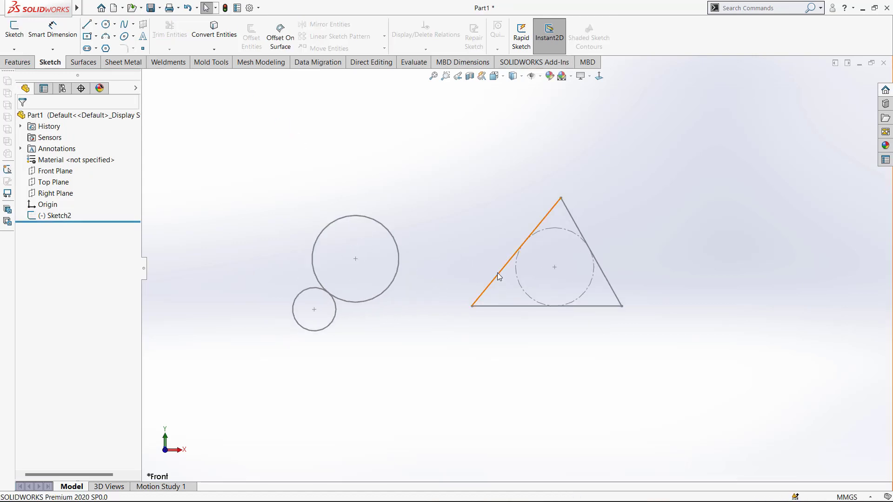
pyautogui.doubleClick(497, 272)
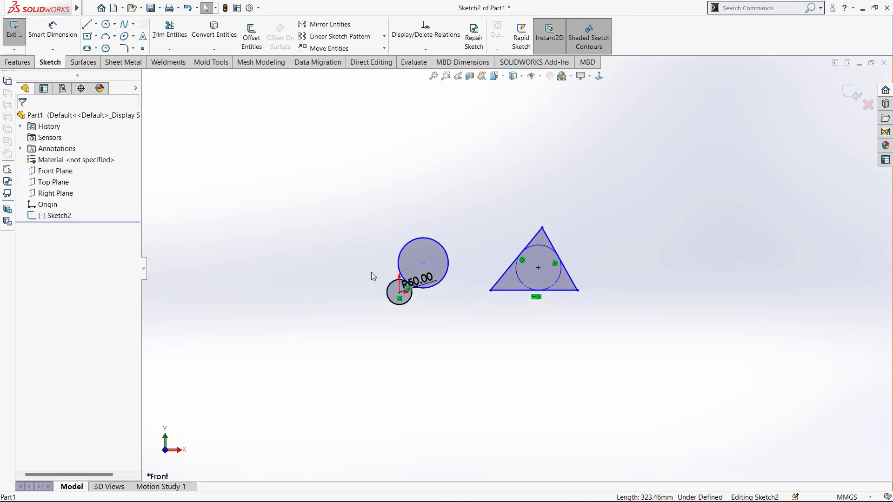
pyautogui.scroll(-2, 468, 279)
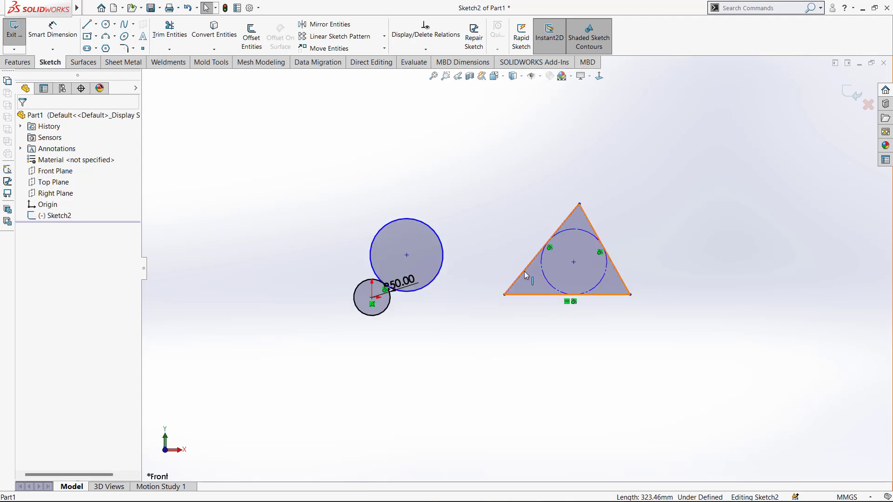
# Examine the line properties of the triangle's slanted left side, including its additional parameters.
pyautogui.click(525, 274)
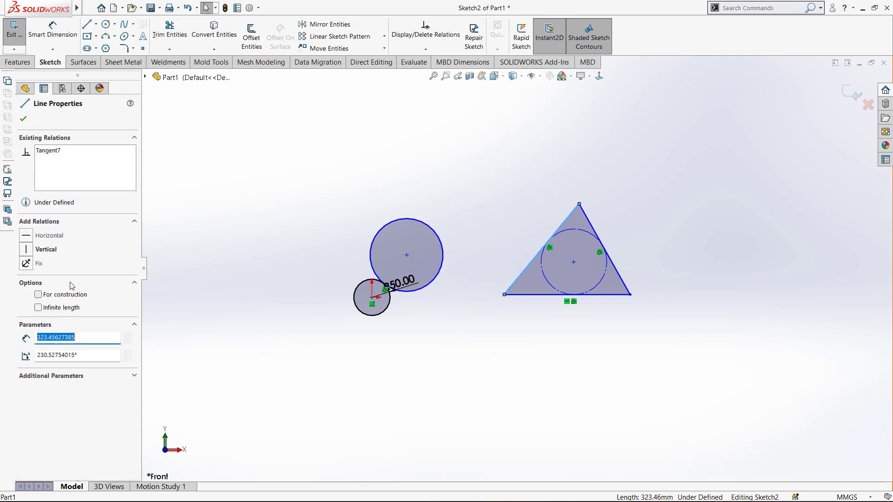
pyautogui.click(134, 370)
pyautogui.click(135, 375)
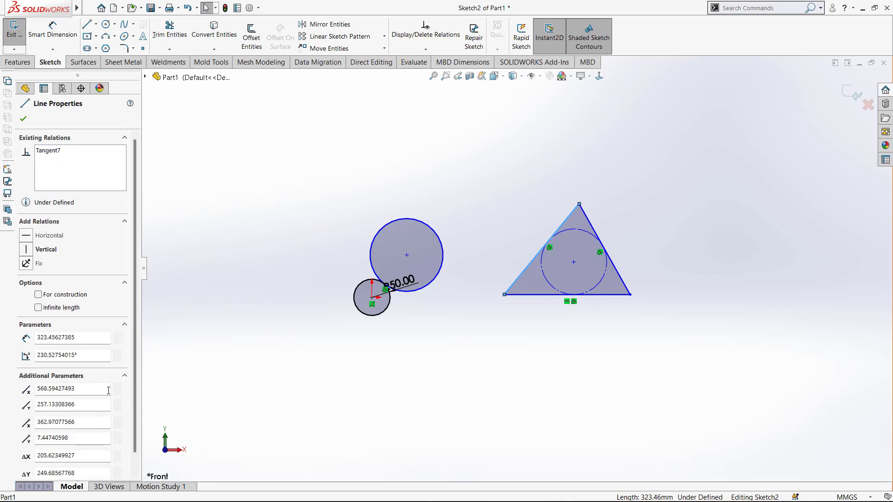
pyautogui.scroll(-1, 107, 387)
pyautogui.scroll(1, 107, 387)
pyautogui.click(311, 202)
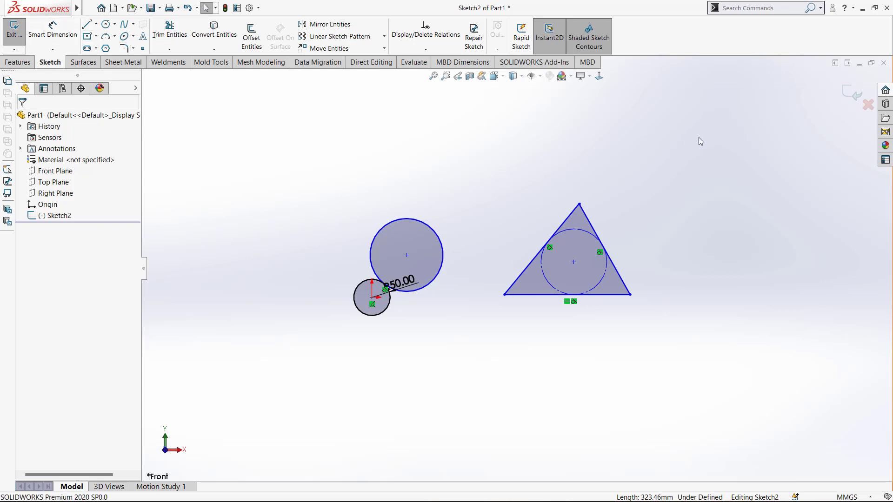
# Delete all circles, the triangle and the radius dimension from the sketch.
pyautogui.moveTo(698, 138); pyautogui.dragTo(242, 383)
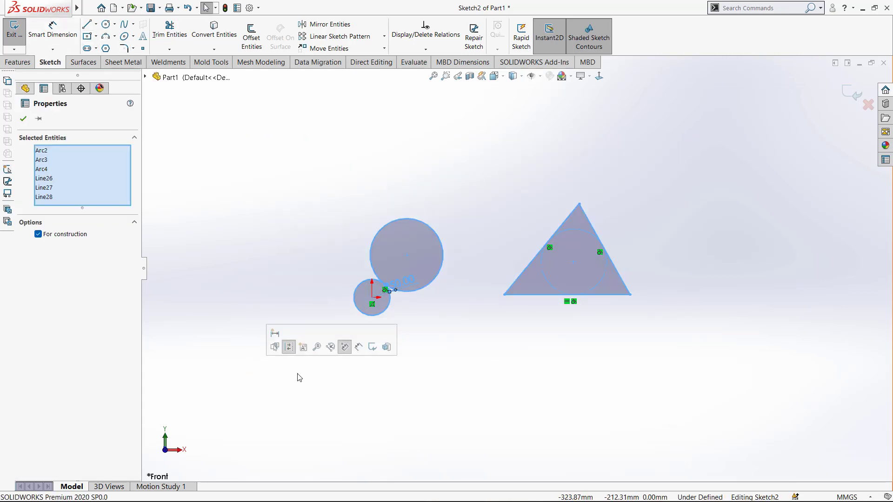
pyautogui.press('Delete')
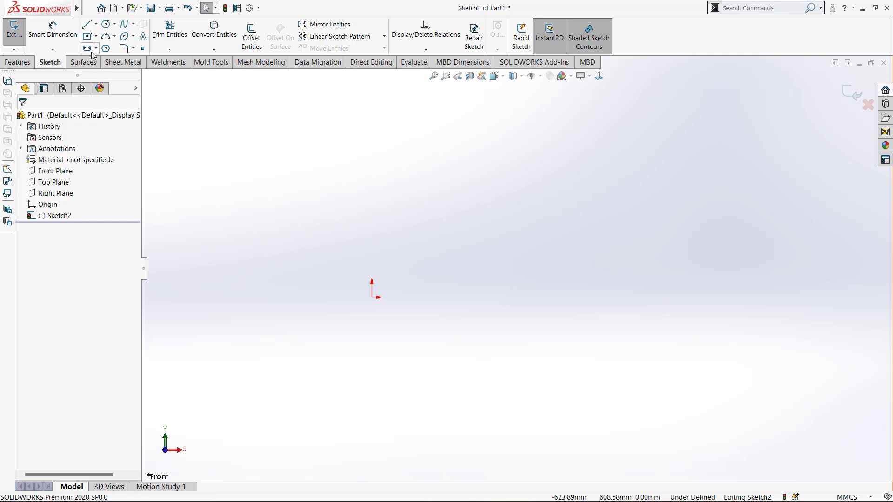
# Sketch a corner rectangle from the origin up and to the right, 250 mm high and 300 mm wide.
pyautogui.click(87, 36)
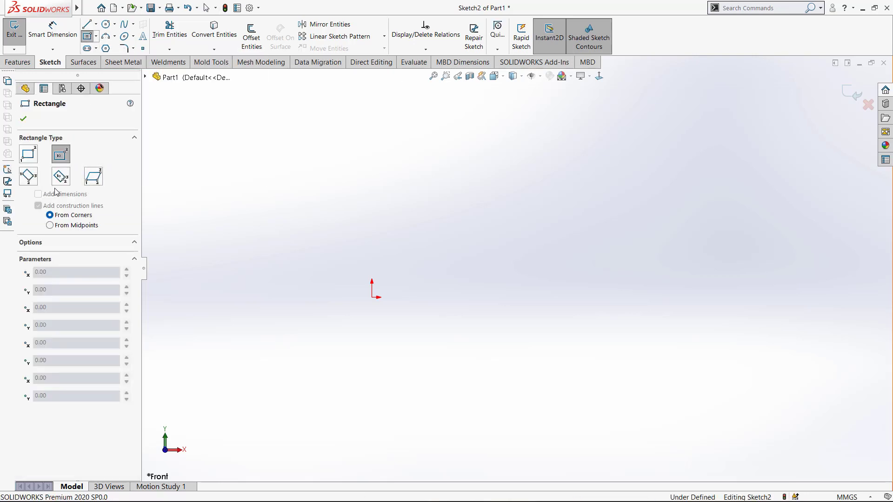
pyautogui.click(29, 157)
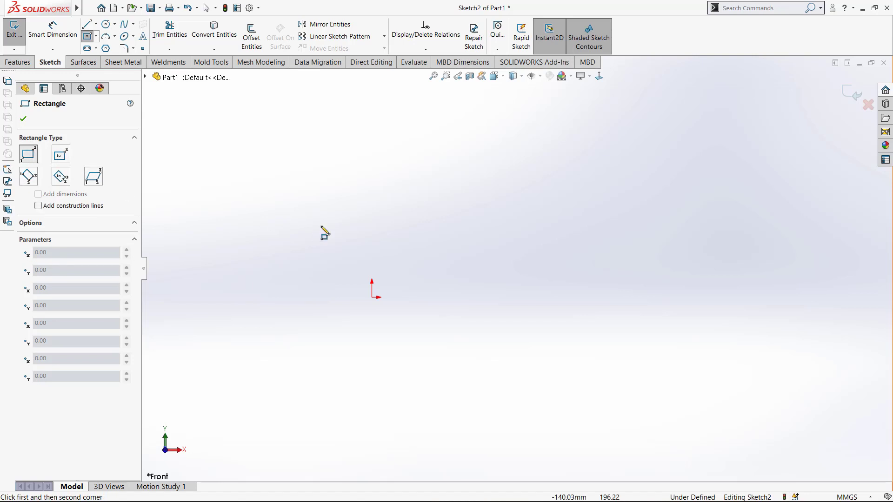
pyautogui.click(372, 298)
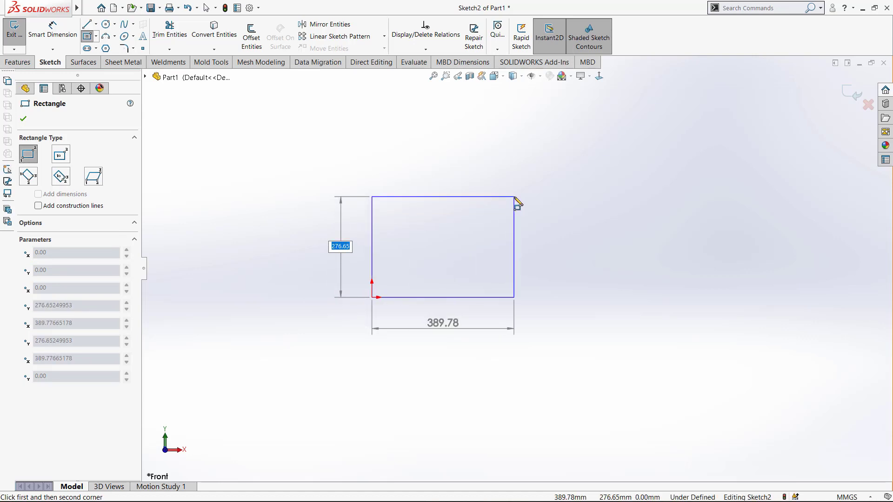
pyautogui.write('250')
pyautogui.press('Tab')
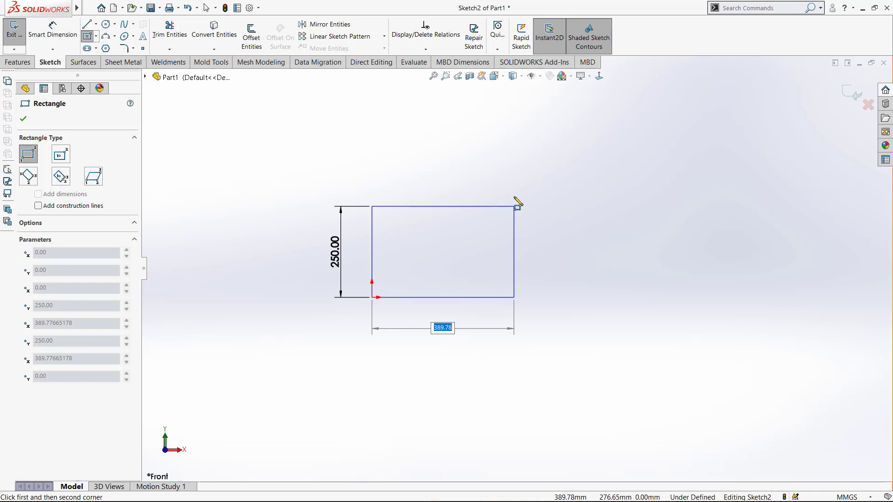
pyautogui.write('300')
pyautogui.press('Return')
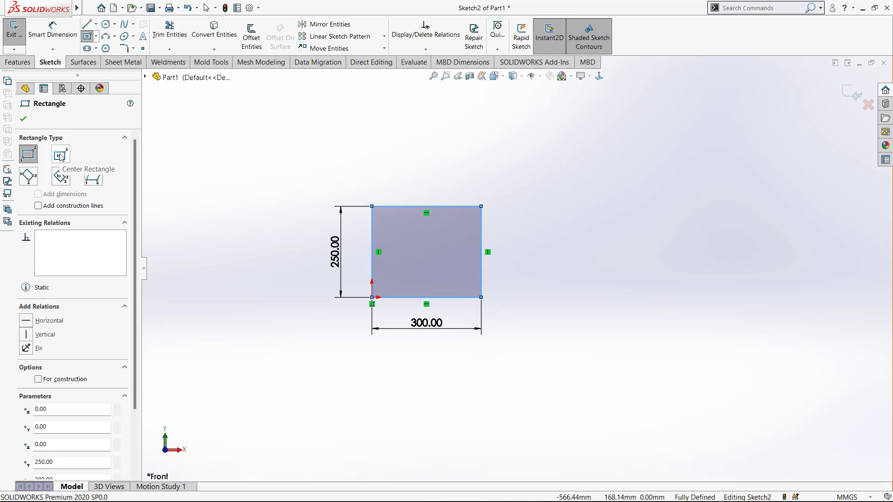
# Sketch a center rectangle 250 mm high and 300 mm wide to the right of the corner rectangle.
pyautogui.click(61, 157)
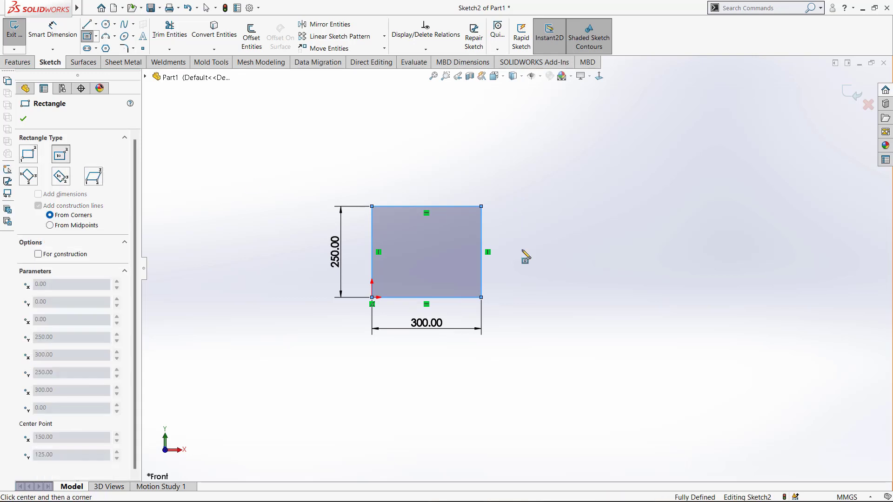
pyautogui.click(644, 247)
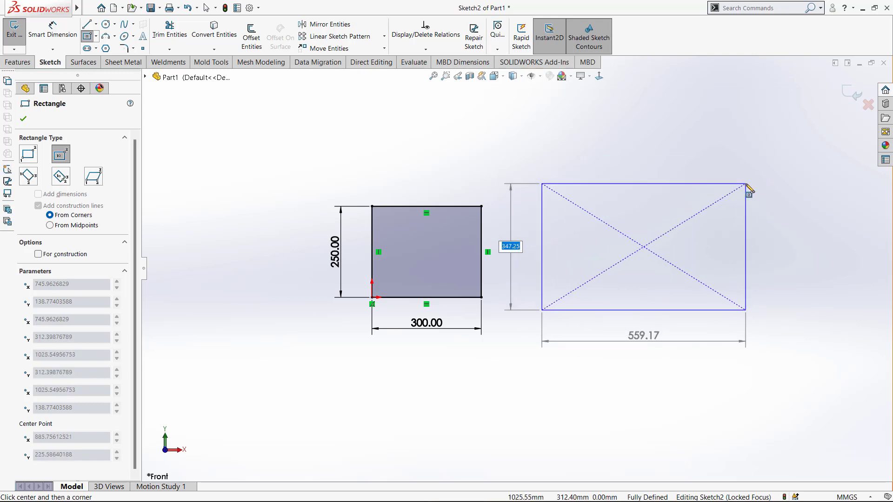
pyautogui.write('250')
pyautogui.press('Return')
pyautogui.write('300')
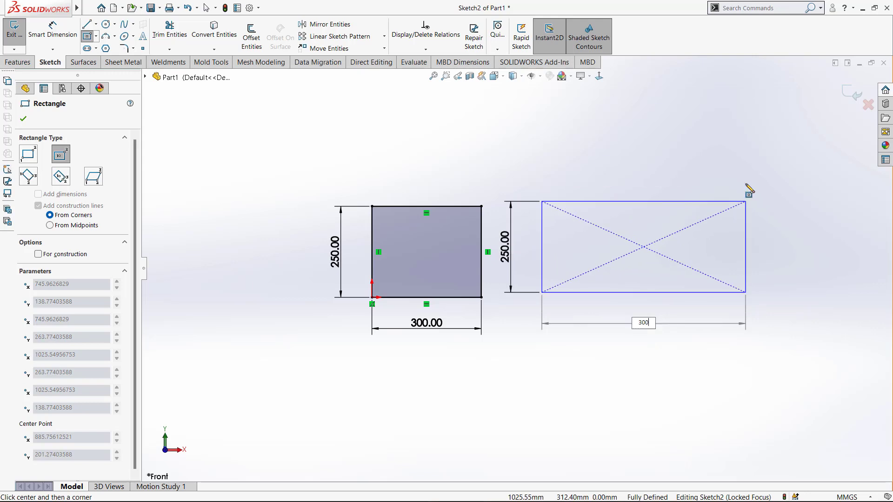
pyautogui.press('Return')
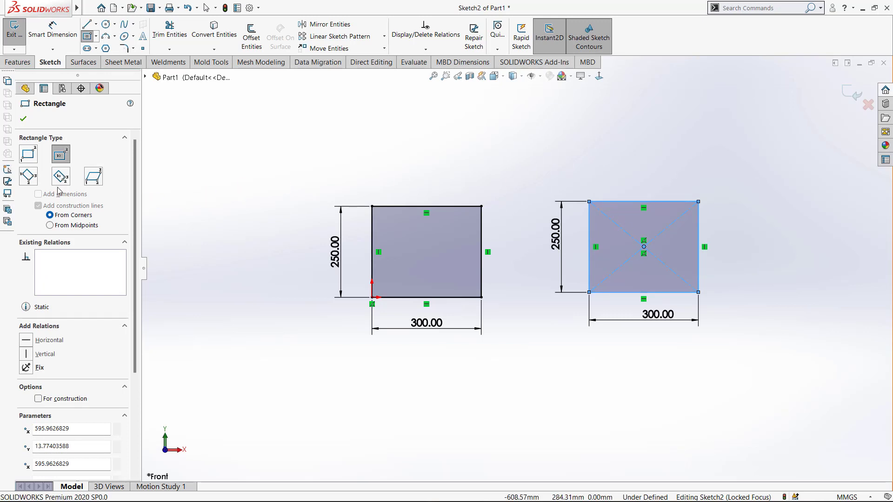
# Sketch a tilted 3 point corner rectangle above and left of the first rectangle, its base from about (-368, 612) to (-39, 489) mm.
pyautogui.click(27, 176)
pyautogui.scroll(4, 410, 243)
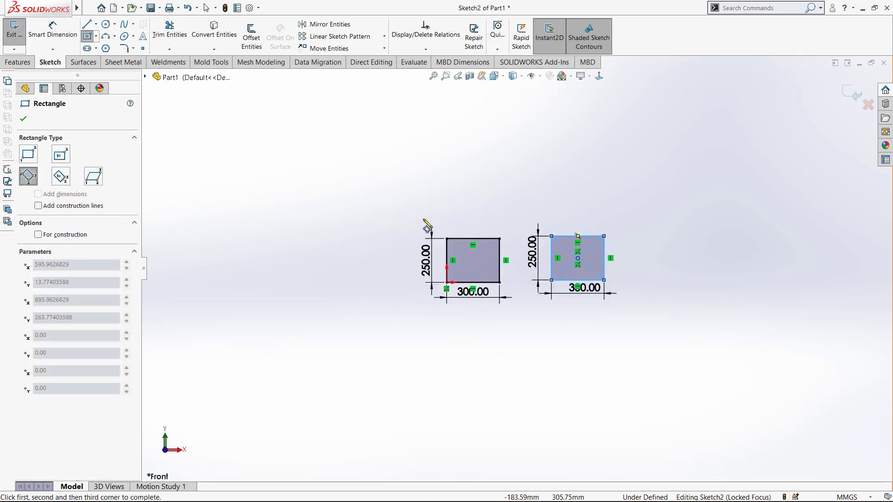
pyautogui.scroll(-3, 419, 209)
pyautogui.click(368, 151)
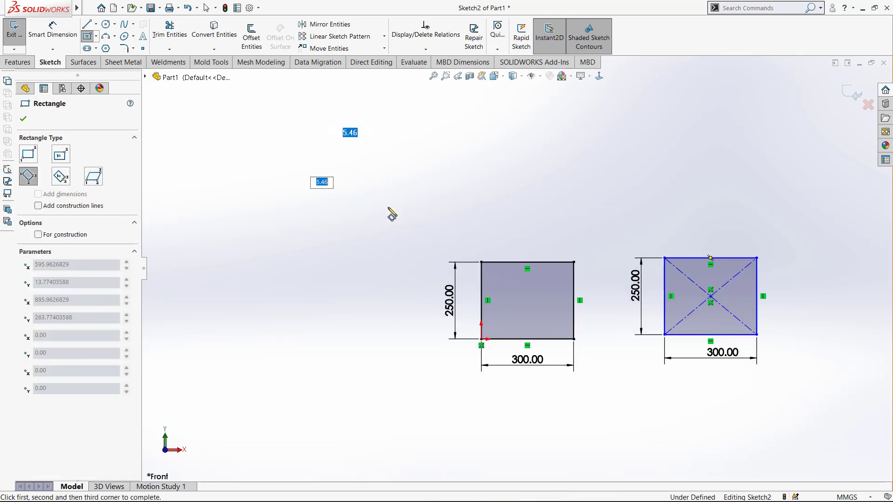
pyautogui.click(473, 152)
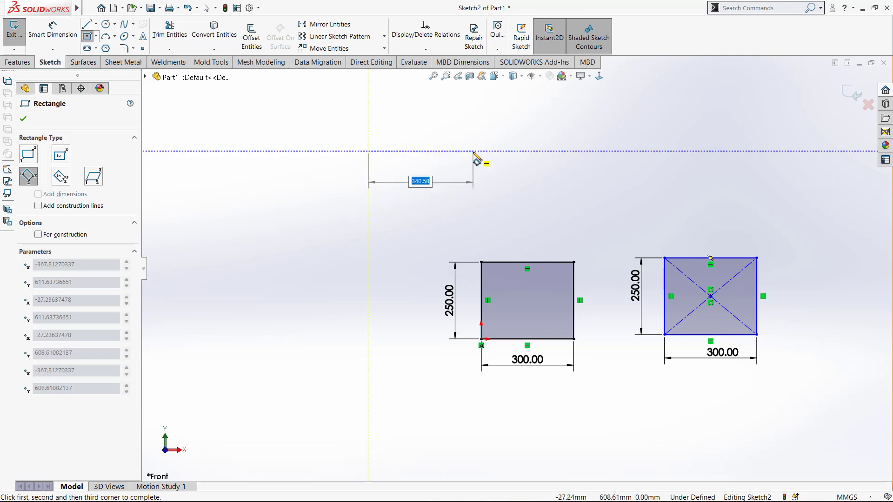
pyautogui.click(470, 189)
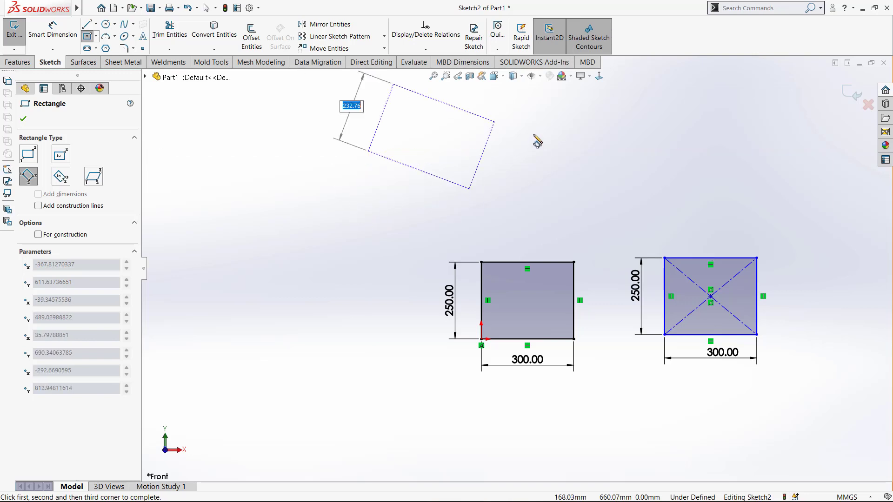
pyautogui.click(494, 124)
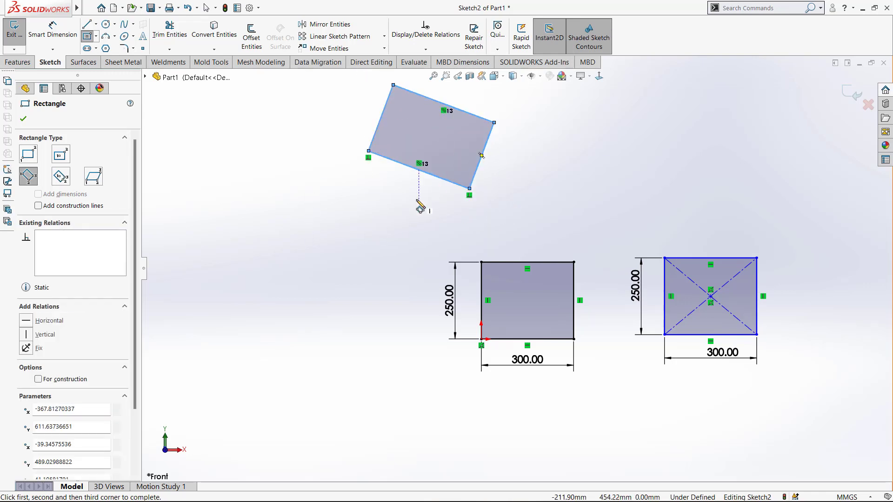
# Sketch a larger tilted 3 point center rectangle above the center rectangle, centered at about (614, 886) mm with a corner near (1026, 1032) mm.
pyautogui.click(62, 177)
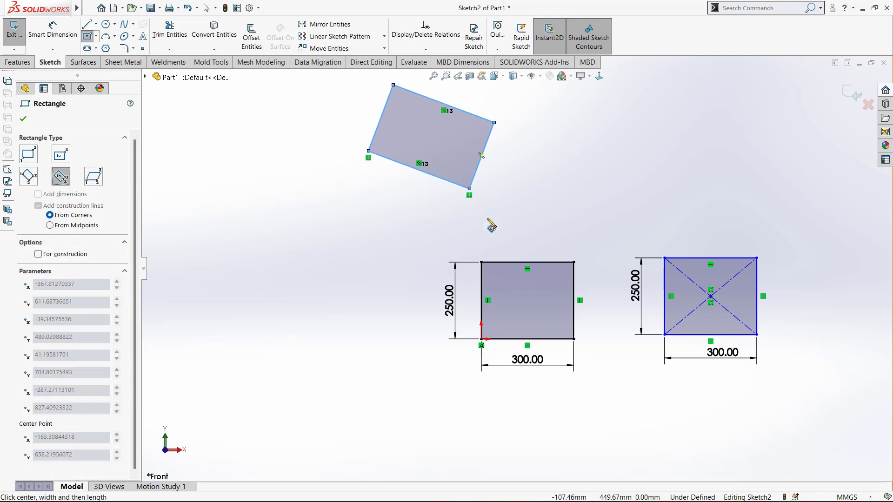
pyautogui.scroll(4, 485, 245)
pyautogui.scroll(-3, 559, 140)
pyautogui.click(590, 196)
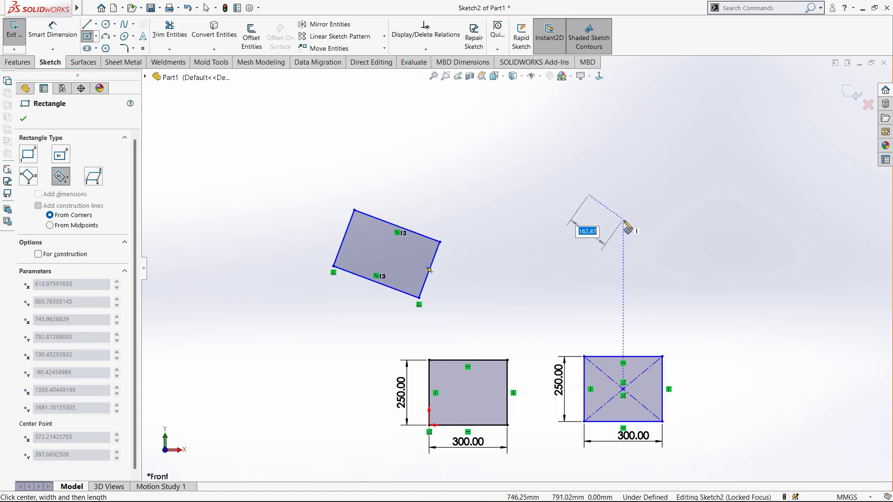
pyautogui.click(678, 222)
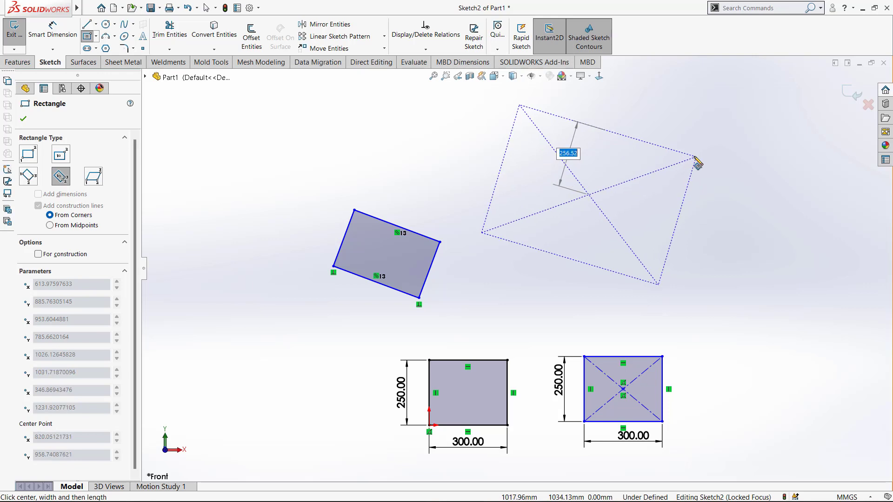
pyautogui.click(696, 158)
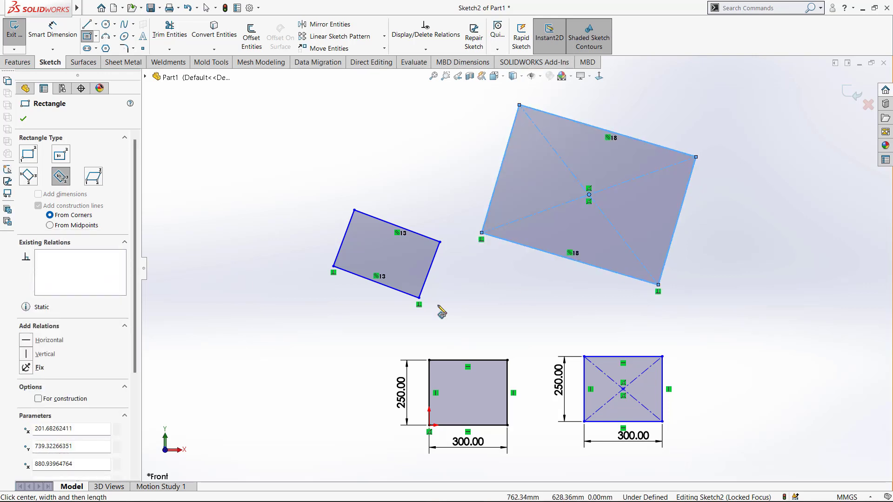
# Sketch a parallelogram above and left of the smaller tilted rectangle, its first side from about (-1234, 1098) to (-653, 953) mm.
pyautogui.click(93, 177)
pyautogui.scroll(3, 516, 283)
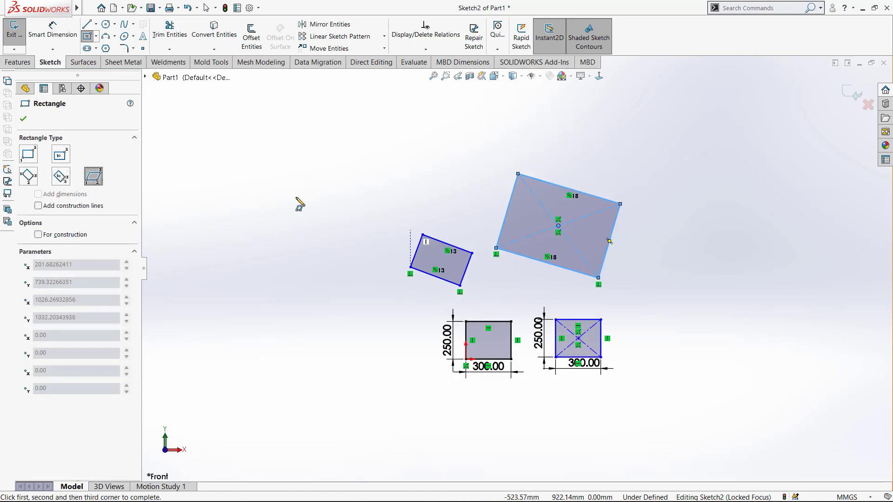
pyautogui.click(280, 194)
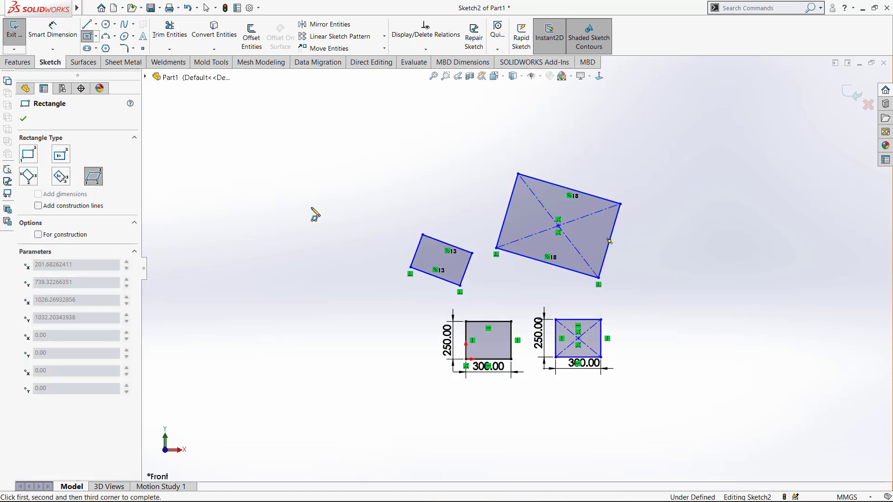
pyautogui.click(367, 215)
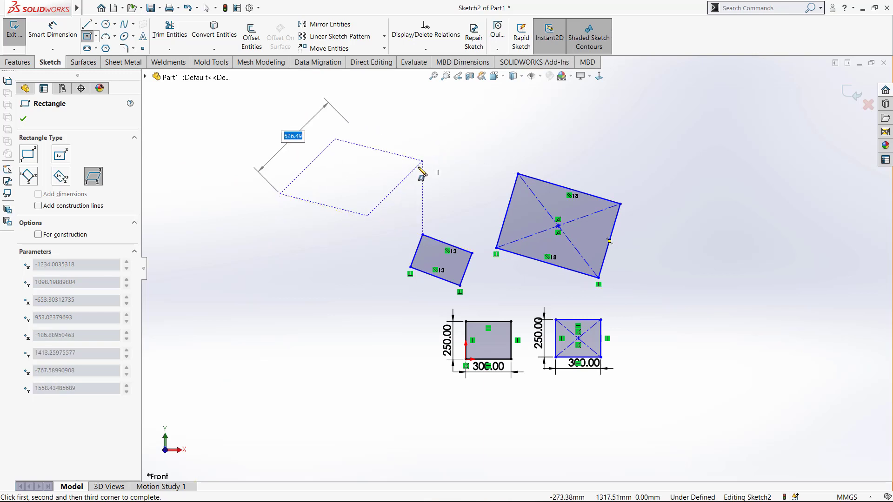
pyautogui.click(442, 147)
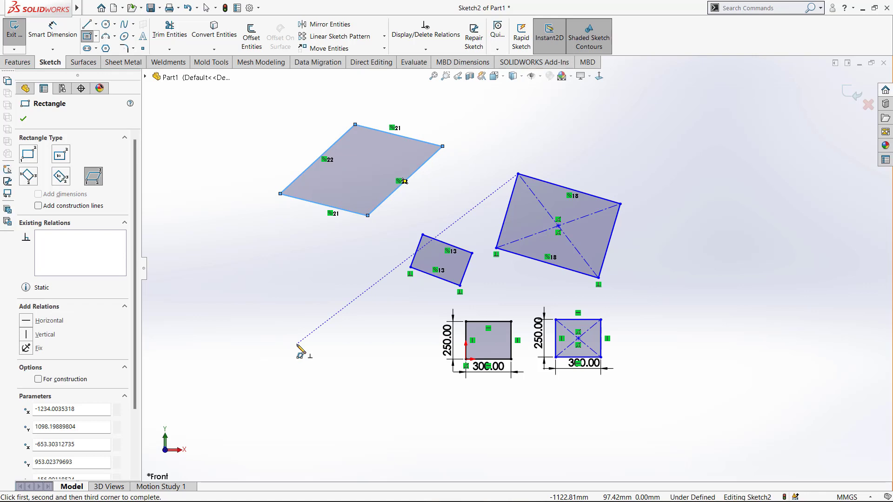
pyautogui.press('Escape')
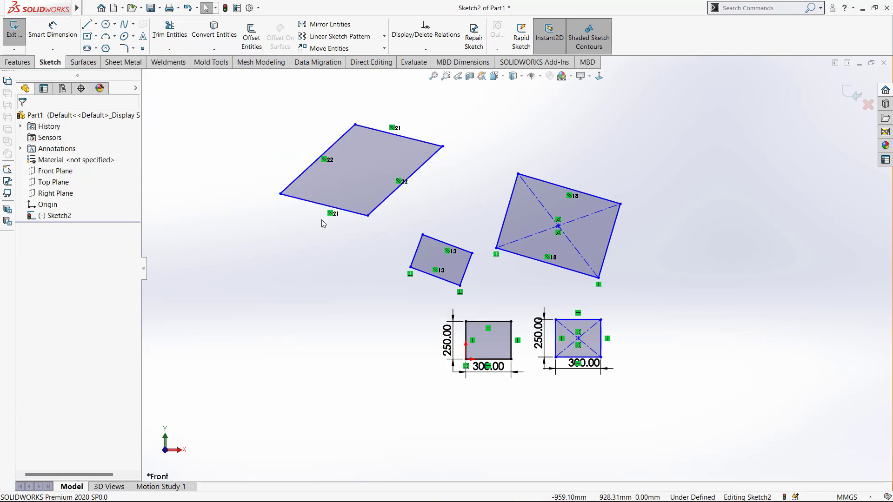
# Examine the relations and parameters of the parallelogram's lower side, and briefly select all the sketch entities before clearing the selection.
pyautogui.click(311, 202)
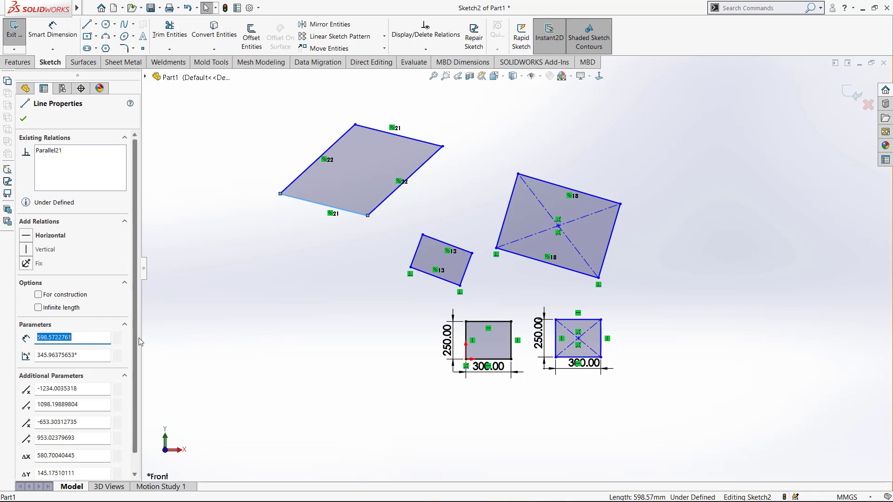
pyautogui.moveTo(135, 338); pyautogui.dragTo(135, 380)
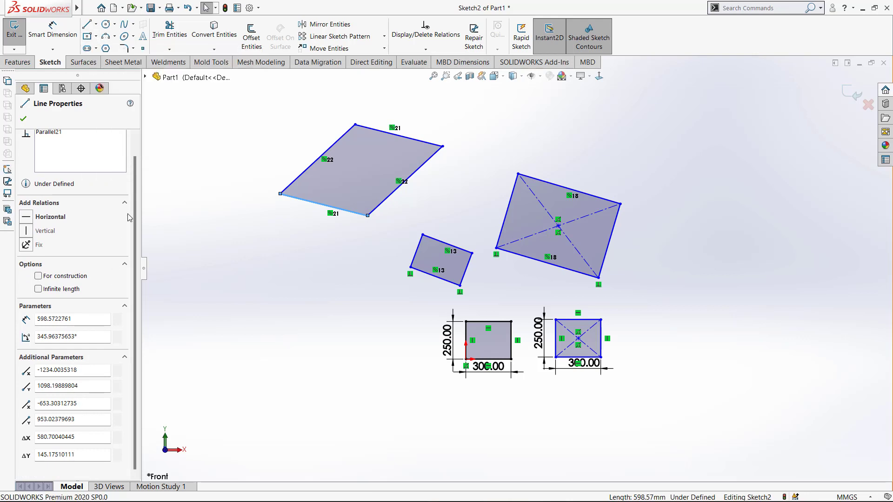
pyautogui.scroll(1, 132, 209)
pyautogui.scroll(1, 132, 208)
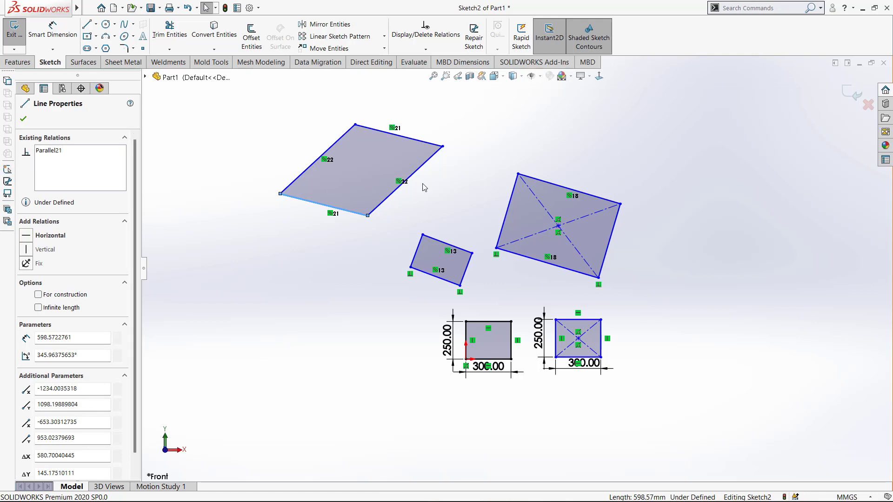
pyautogui.moveTo(717, 110)
pyautogui.mouseDown()
pyautogui.moveTo(573, 276)
pyautogui.moveTo(274, 420)
pyautogui.mouseUp()
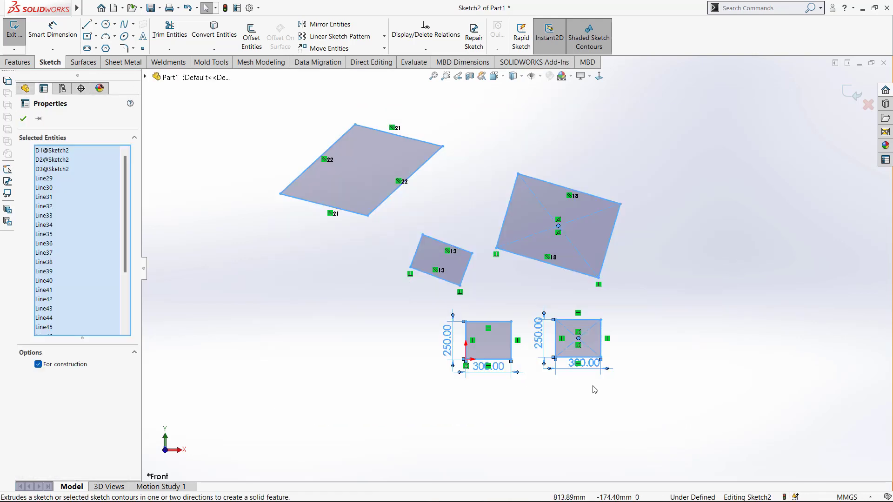
pyautogui.click(680, 350)
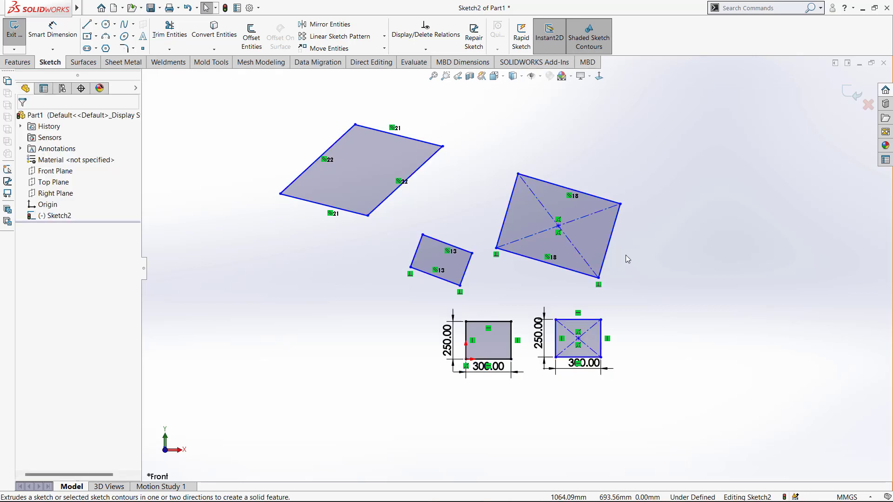
# Exit the sketch with the rectangles and parallelogram, reopen it for editing and exit it again.
pyautogui.click(855, 96)
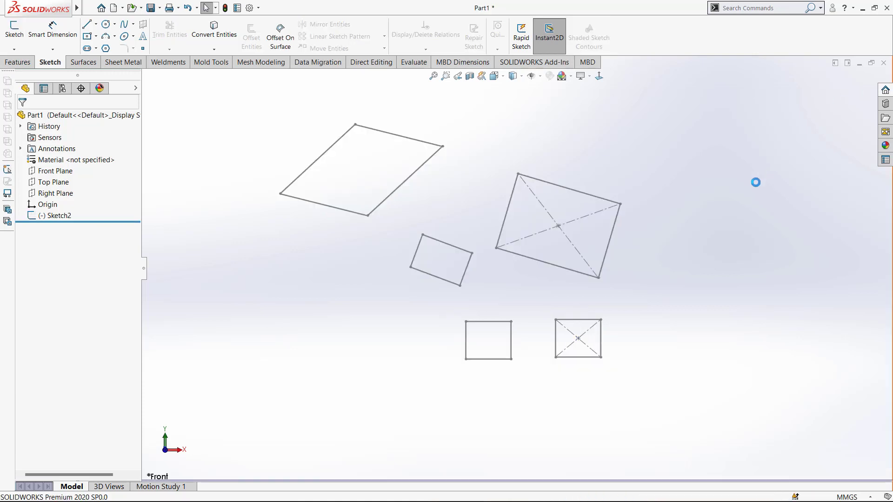
pyautogui.click(543, 263)
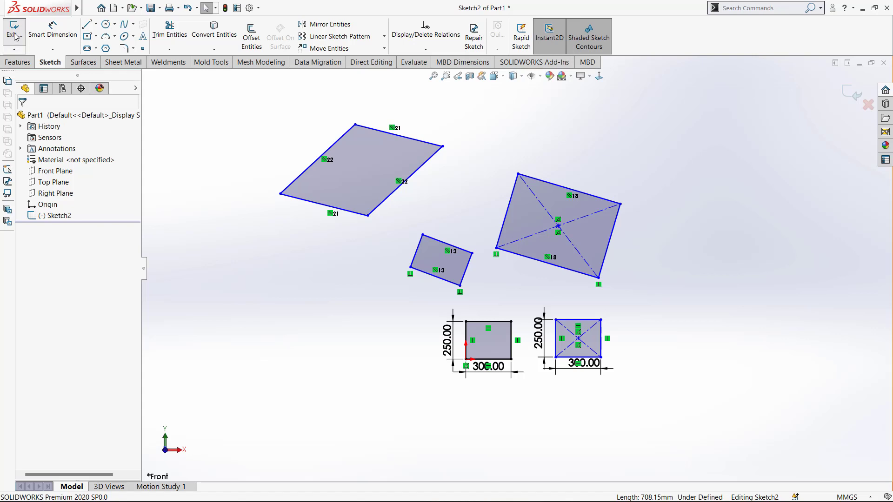
pyautogui.click(14, 33)
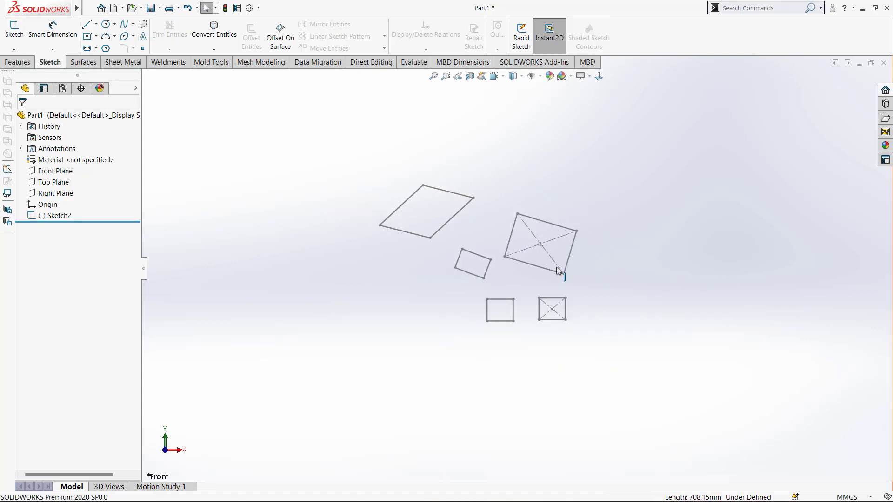
pyautogui.scroll(-2, 524, 248)
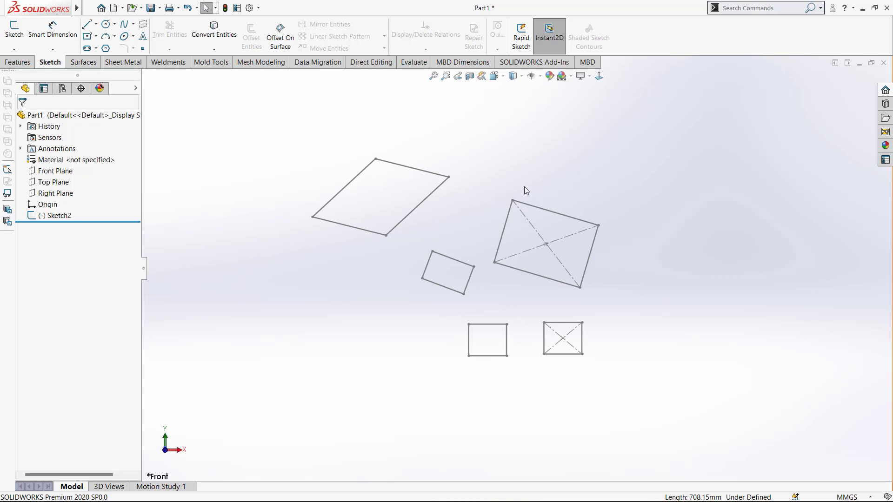